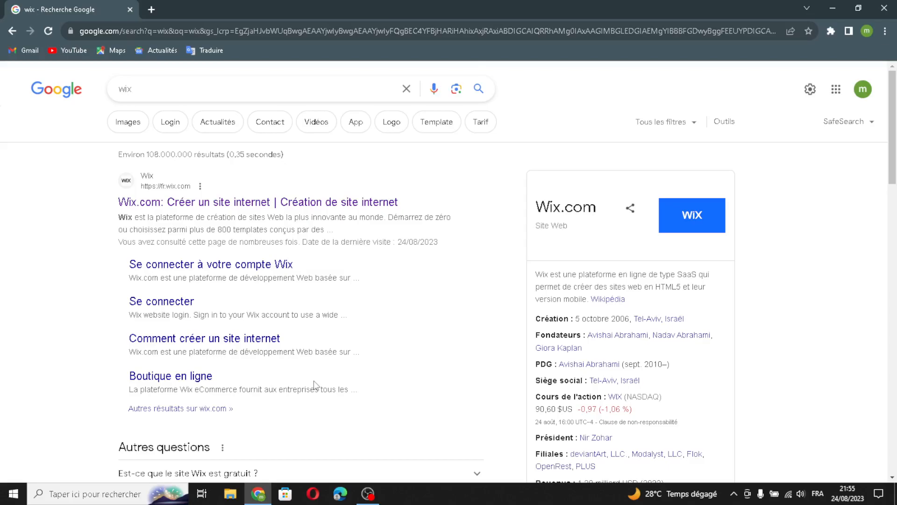
Step: Start a new Wix site as a Human Resources Consulting Firm, found by searching 'resources'
{"action": "left_click", "coordinate": [204, 202]}
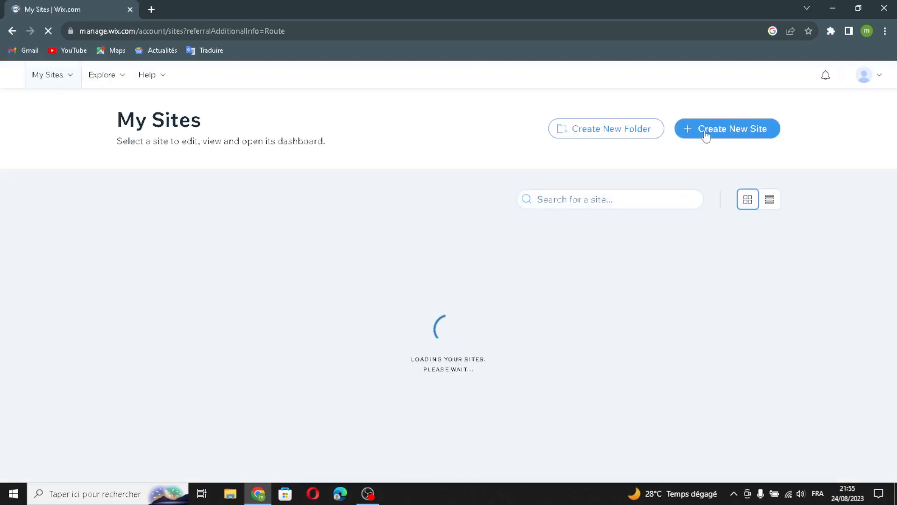
{"action": "left_click", "coordinate": [706, 135]}
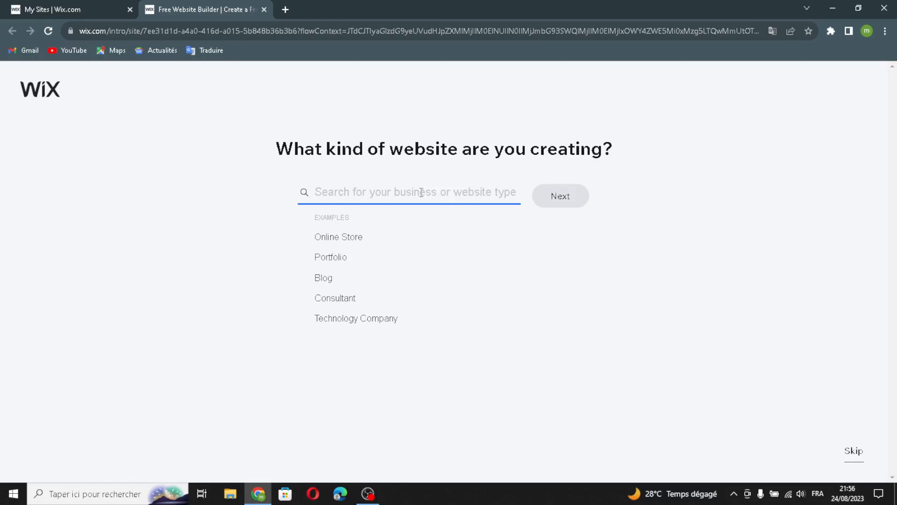
{"action": "type", "text": "resources"}
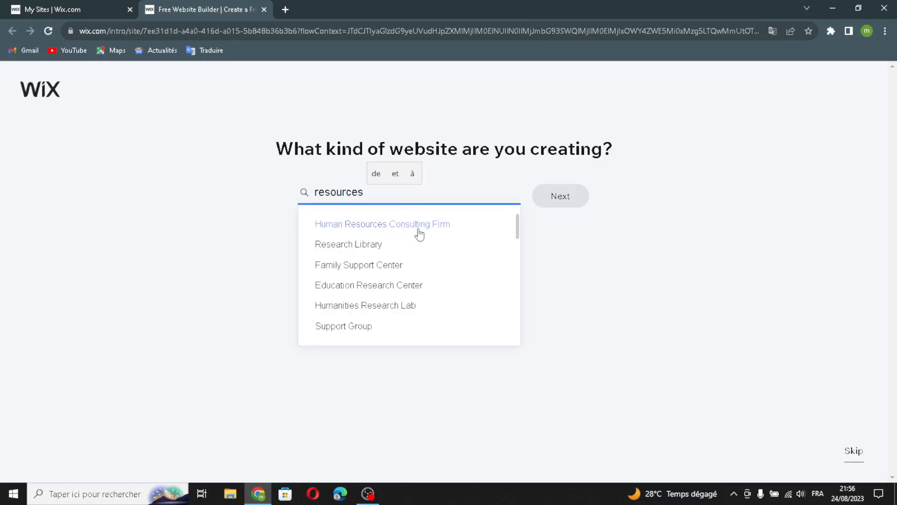
{"action": "left_click", "coordinate": [373, 222]}
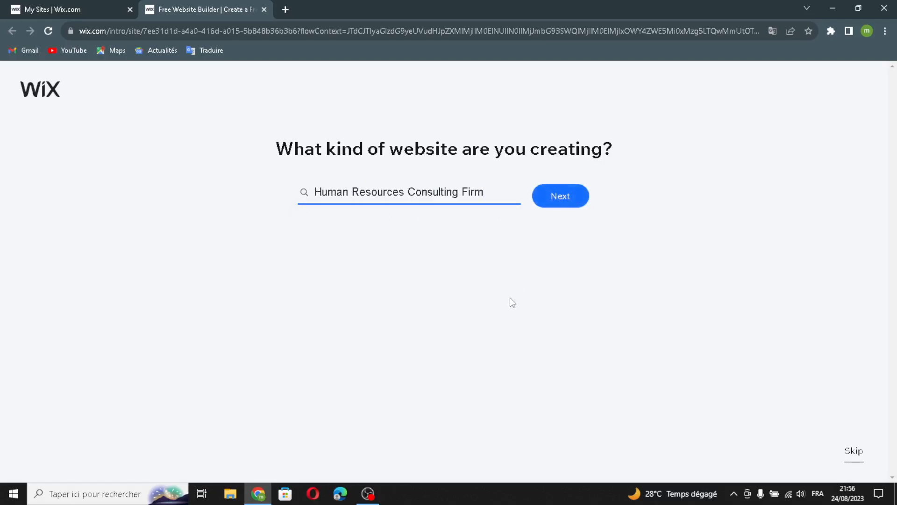
{"action": "key", "text": "Return"}
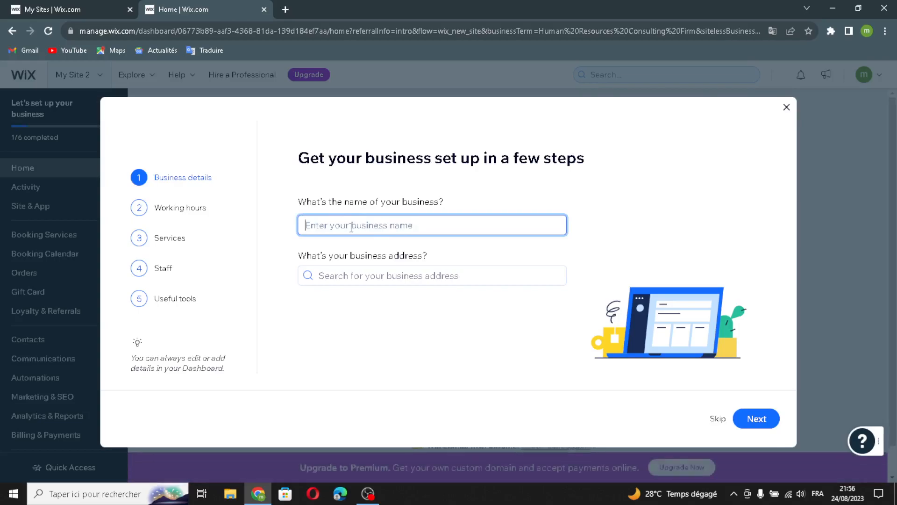
Step: Name the business ResourceLink and keep the default address and working hours
{"action": "type", "text": "ResourceLink"}
{"action": "left_click", "coordinate": [363, 278]}
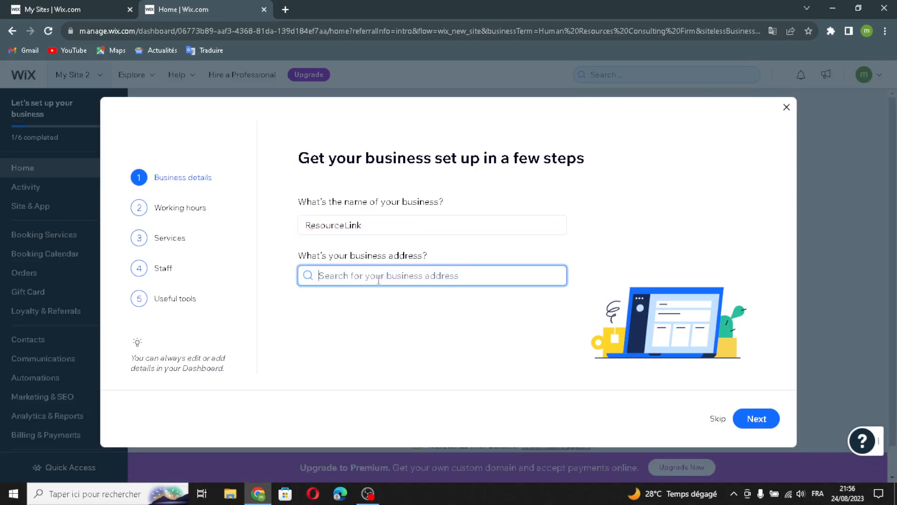
{"action": "left_click", "coordinate": [740, 419]}
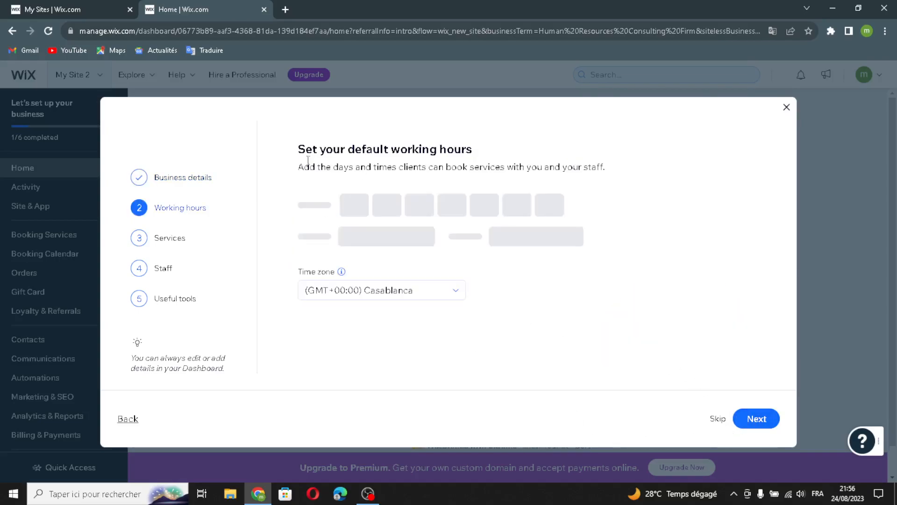
{"action": "left_click", "coordinate": [752, 419]}
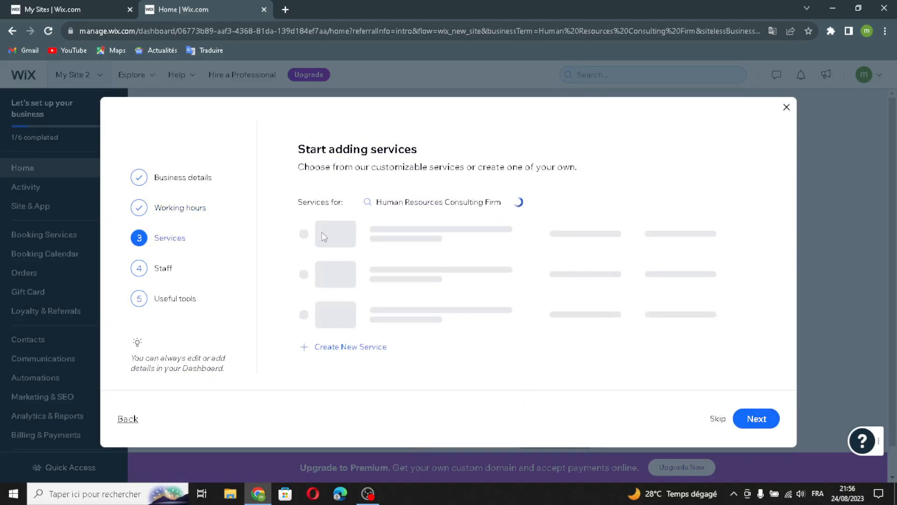
Step: Add Pre-Mediation Consultation, Listing Appointment, Legal Consultation, Business Mentoring Intro and Tax Preparation services, skipping staff
{"action": "left_click", "coordinate": [328, 257]}
{"action": "left_click", "coordinate": [324, 279]}
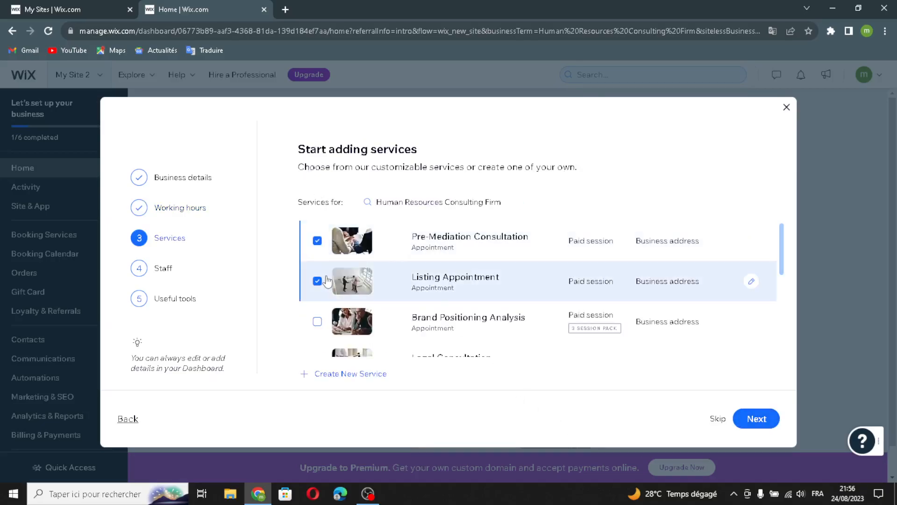
{"action": "scroll", "coordinate": [326, 281], "scroll_direction": "down", "scroll_amount": 2}
{"action": "left_click", "coordinate": [335, 253]}
{"action": "left_click", "coordinate": [330, 292]}
{"action": "left_click", "coordinate": [318, 331]}
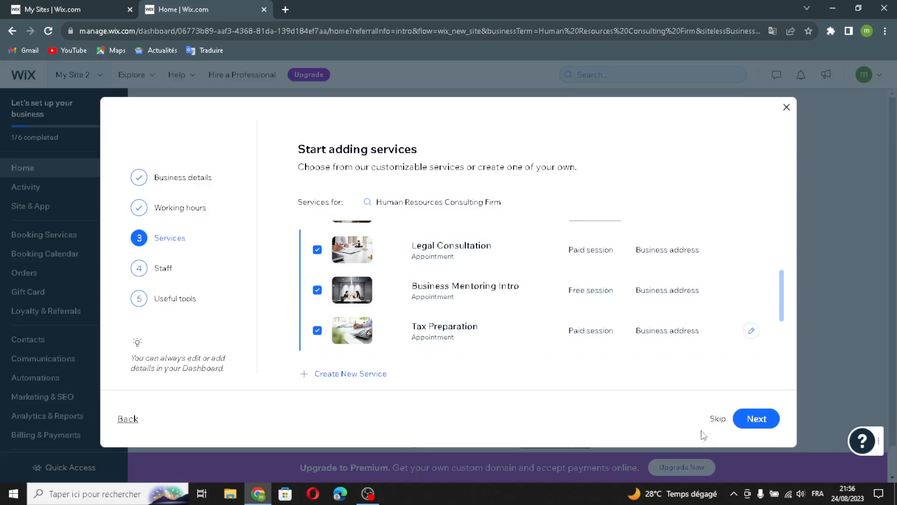
{"action": "left_click", "coordinate": [756, 420]}
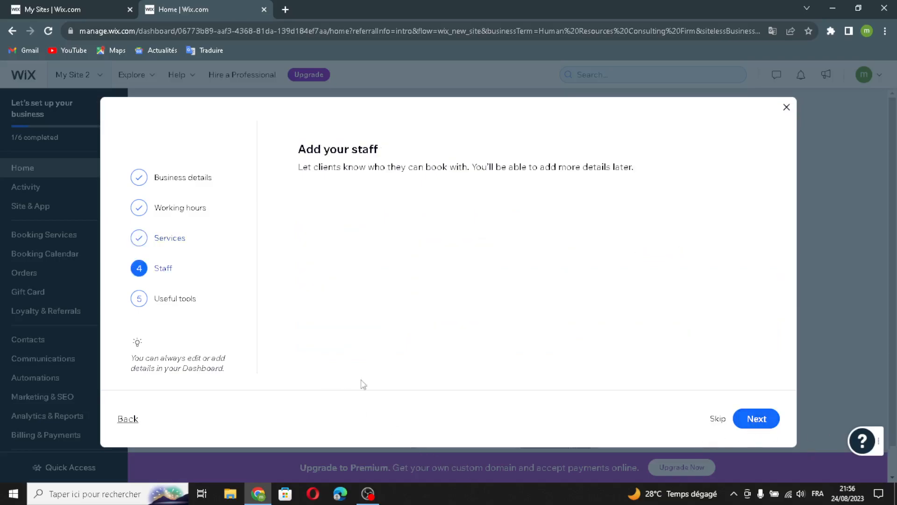
{"action": "left_click", "coordinate": [757, 419]}
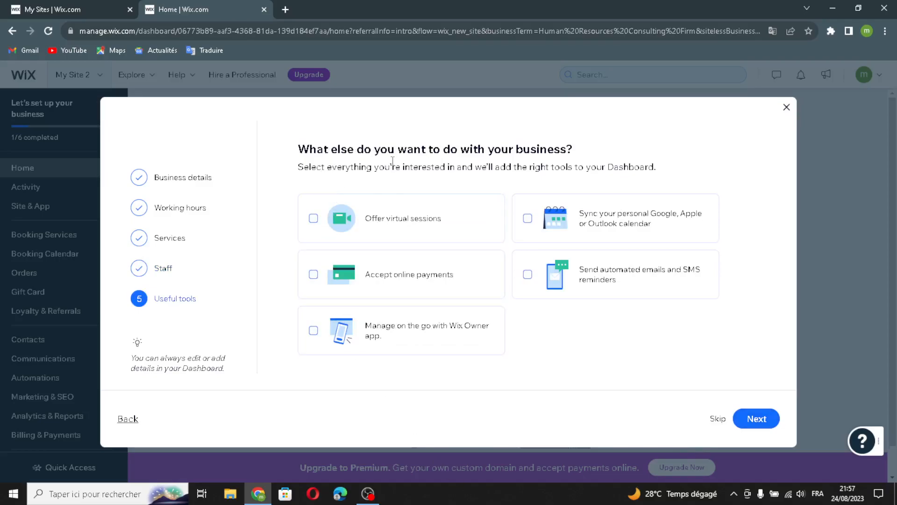
Step: Opt in to virtual sessions, online payments, Owner app, email/SMS reminders and calendar sync
{"action": "left_click", "coordinate": [369, 221]}
{"action": "left_click", "coordinate": [356, 276]}
{"action": "left_click", "coordinate": [366, 347]}
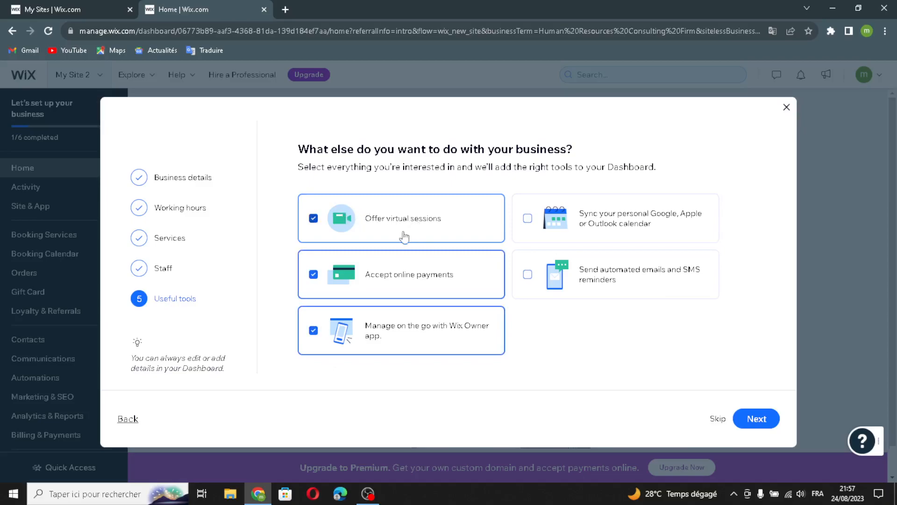
{"action": "left_click", "coordinate": [543, 288]}
{"action": "left_click", "coordinate": [529, 220]}
{"action": "left_click", "coordinate": [760, 418]}
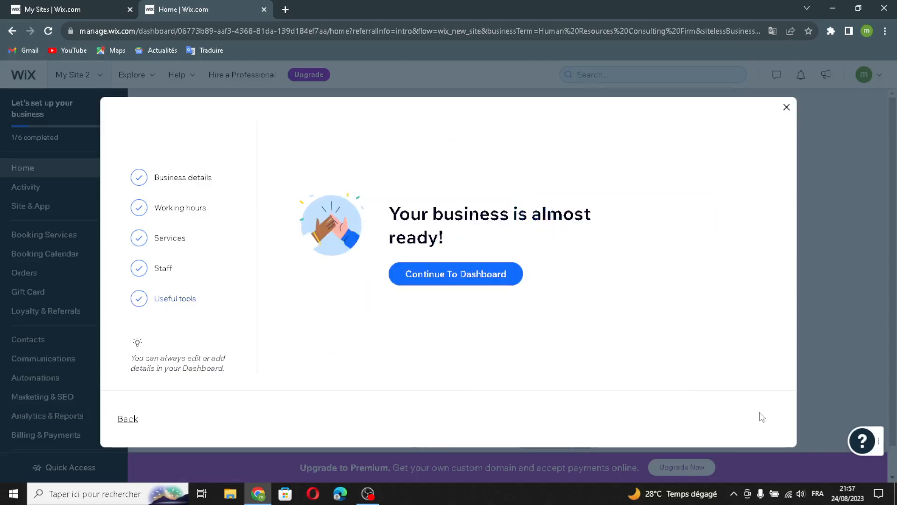
{"action": "left_click", "coordinate": [441, 286]}
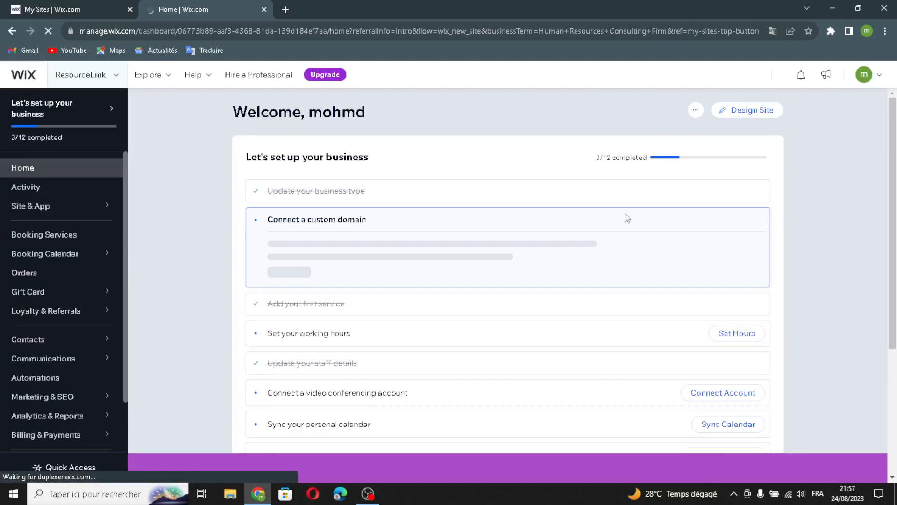
Step: Choose Design Site and let Wix create the ResourceLink site for you
{"action": "left_click", "coordinate": [737, 112]}
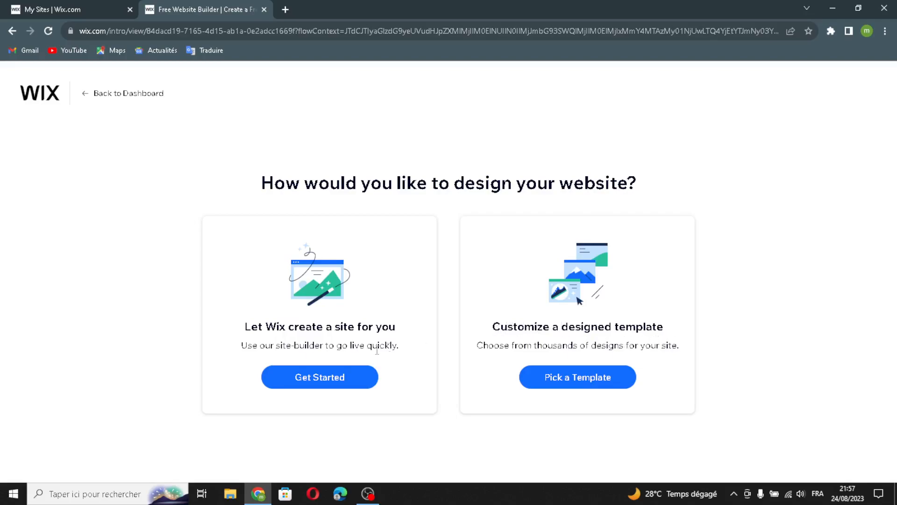
{"action": "left_click", "coordinate": [301, 382]}
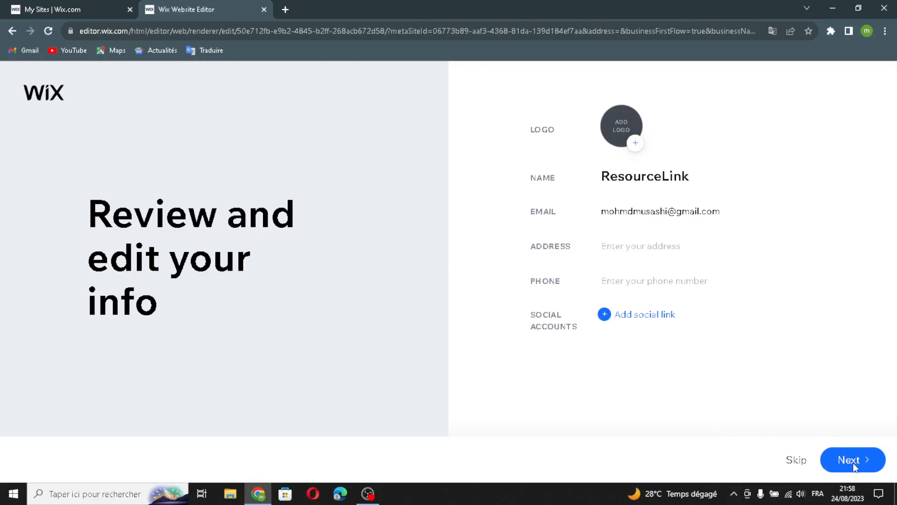
Step: Accept the business info, pick the Clay theme and the Introducing ResourceLink homepage
{"action": "left_click", "coordinate": [853, 466]}
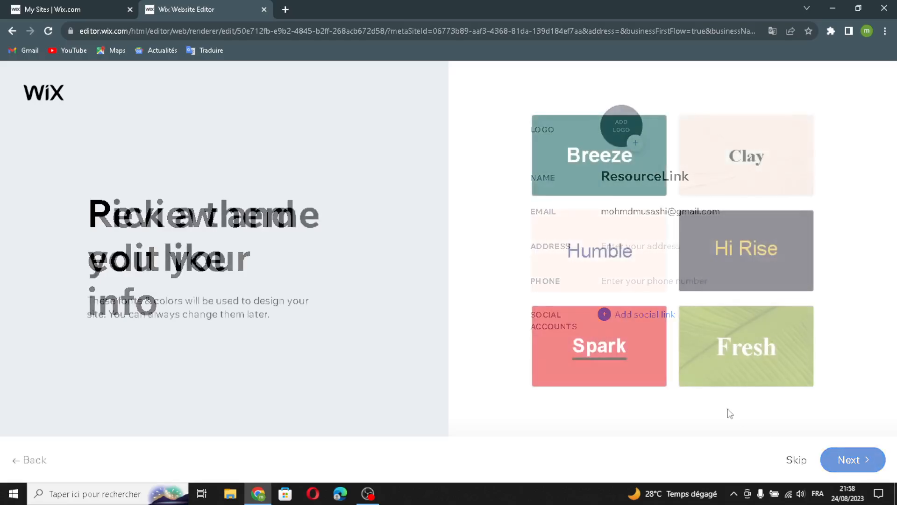
{"action": "left_click", "coordinate": [734, 169]}
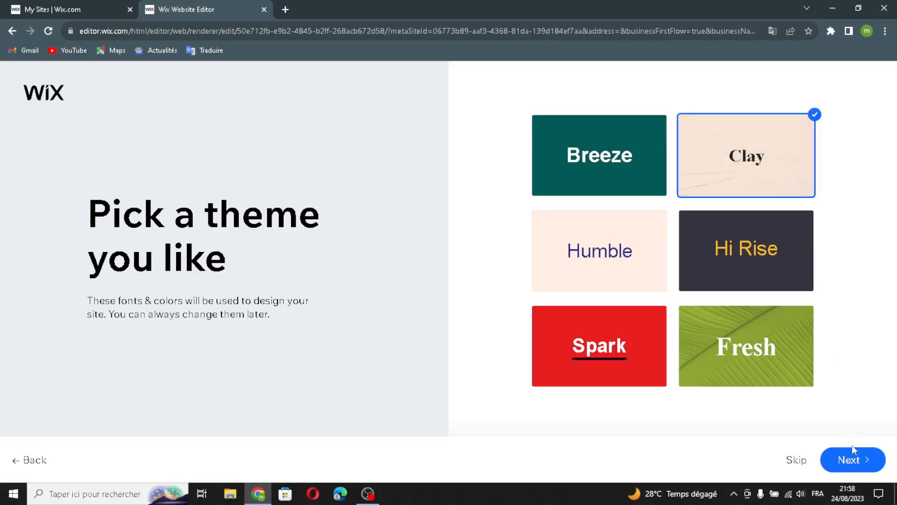
{"action": "left_click", "coordinate": [850, 459]}
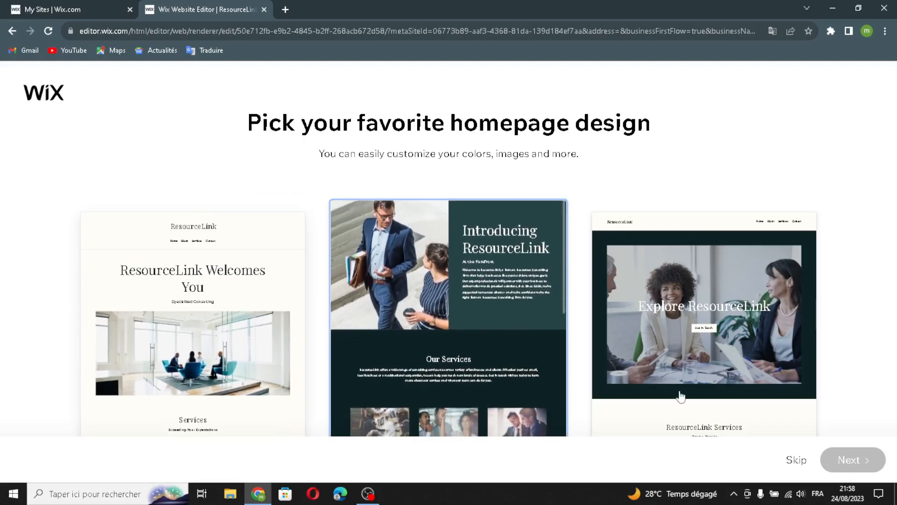
{"action": "left_click", "coordinate": [561, 281]}
{"action": "left_click", "coordinate": [848, 461]}
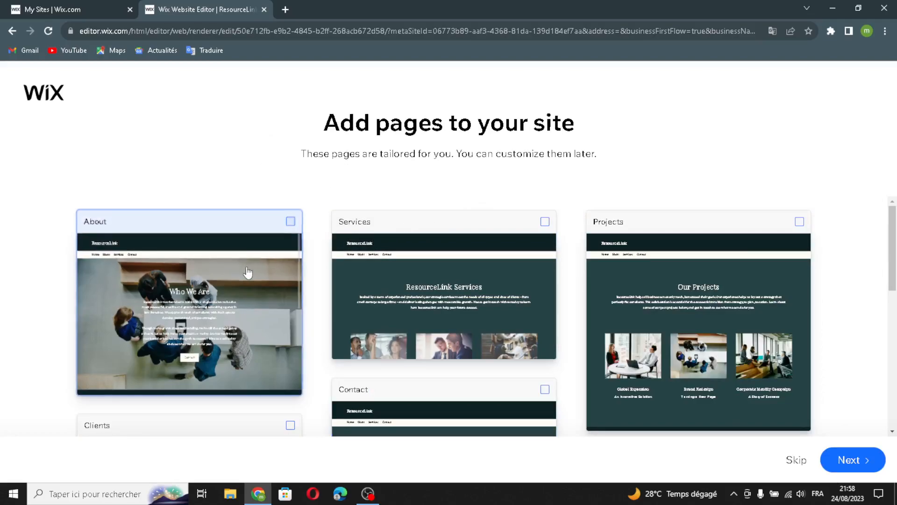
Step: Add About, Services and Projects pages, build the site and go to the editor
{"action": "left_click", "coordinate": [676, 315]}
{"action": "left_click", "coordinate": [855, 463]}
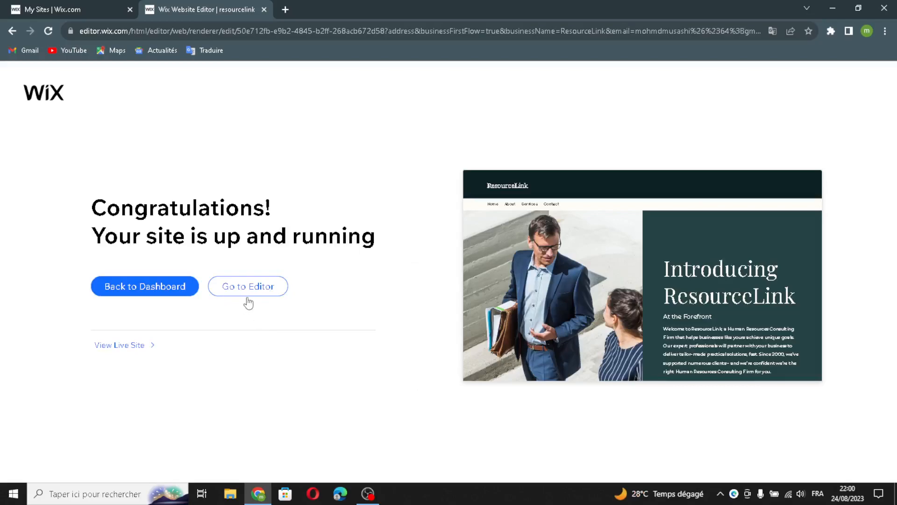
{"action": "left_click", "coordinate": [247, 294]}
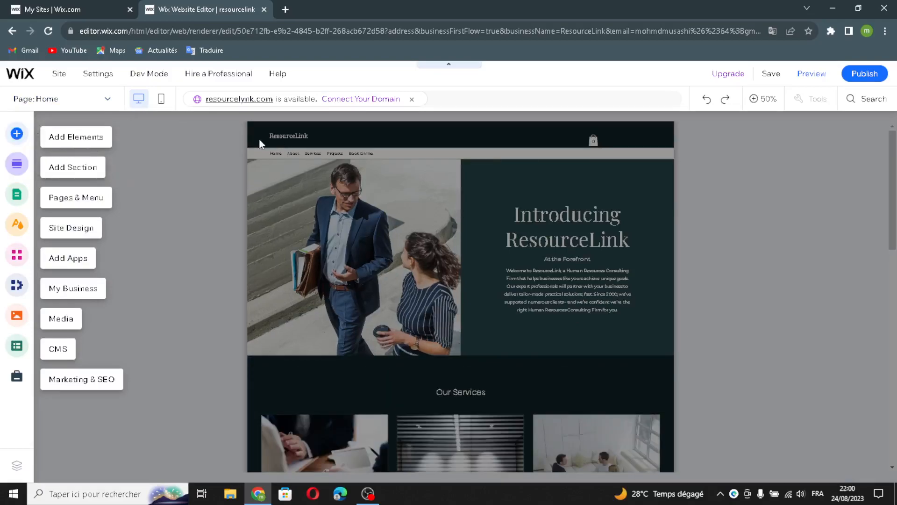
Step: Restore the page to full size and open the Add Elements panel on text styles
{"action": "left_click", "coordinate": [67, 139]}
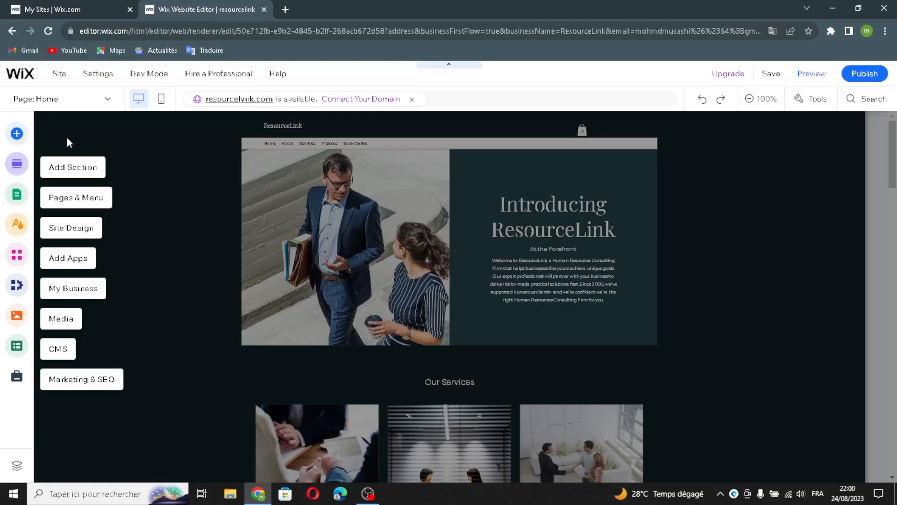
{"action": "left_click", "coordinate": [67, 138]}
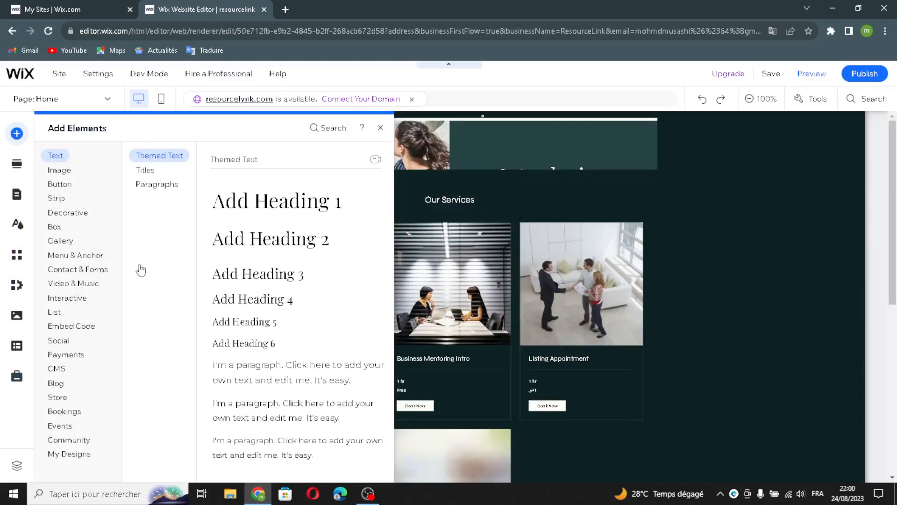
Step: Compare the title and paragraph text styles in Add Elements
{"action": "left_click", "coordinate": [147, 171]}
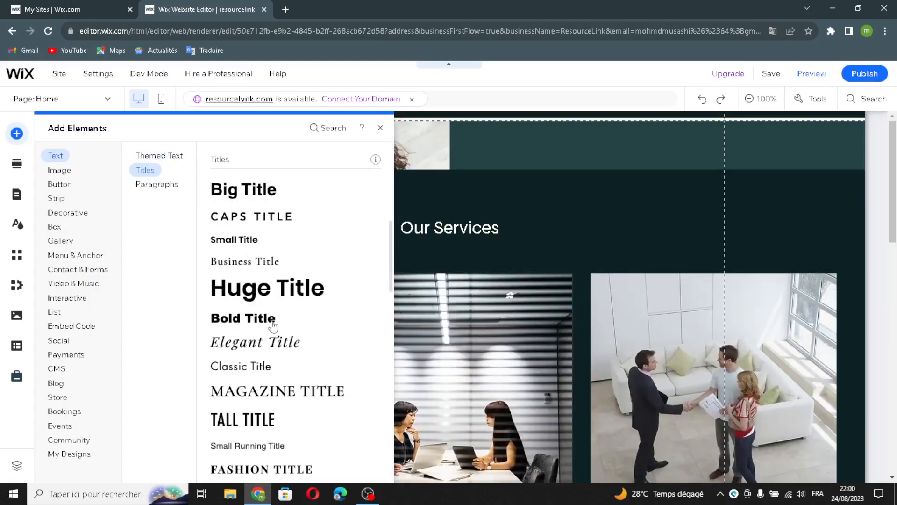
{"action": "left_click", "coordinate": [167, 187]}
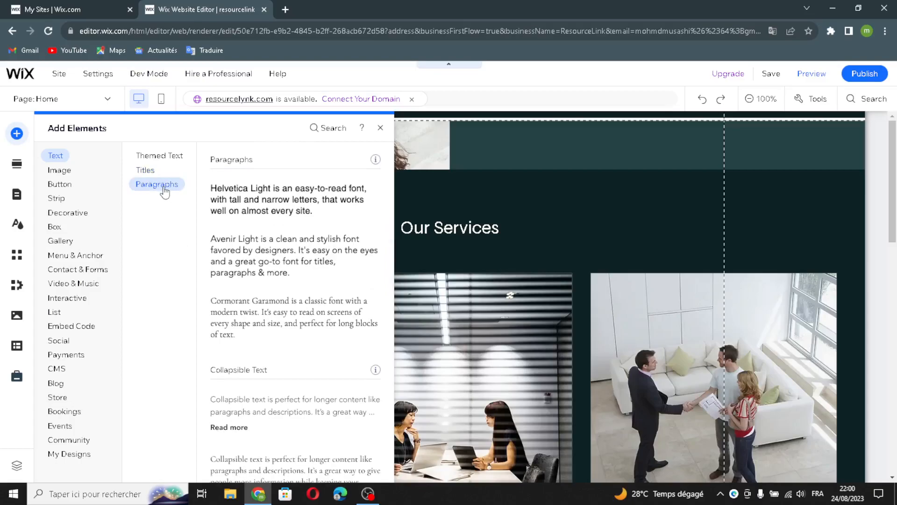
{"action": "left_click", "coordinate": [139, 171]}
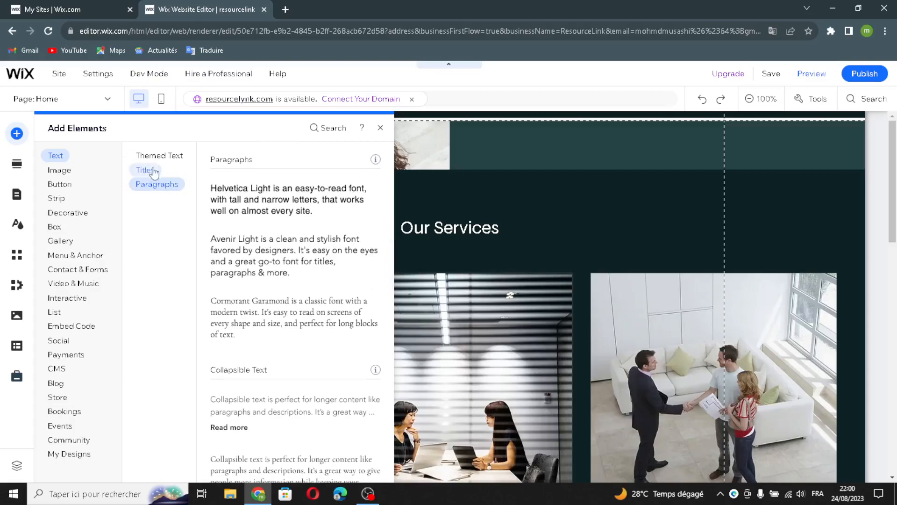
Step: Look at button styles, then scroll through image elements to the free Wix images
{"action": "left_click", "coordinate": [64, 179]}
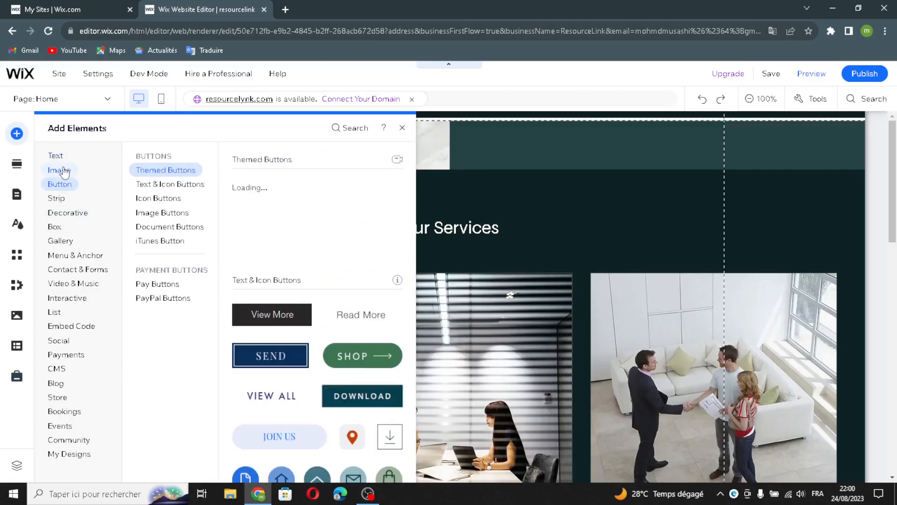
{"action": "left_click", "coordinate": [59, 171]}
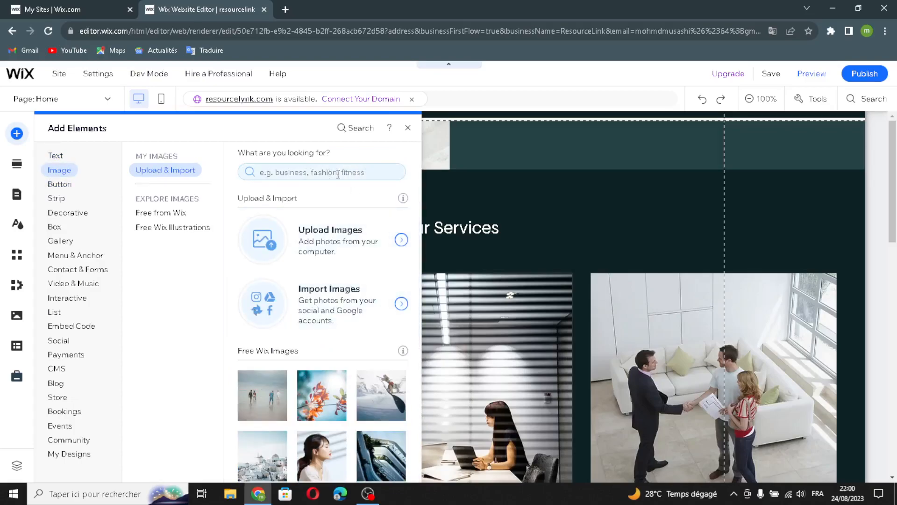
{"action": "scroll", "coordinate": [316, 344], "scroll_direction": "down", "scroll_amount": 4}
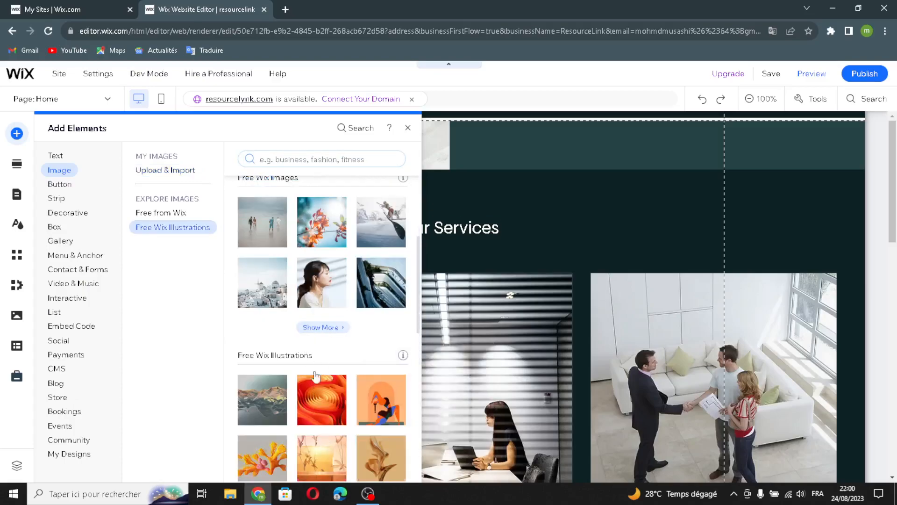
{"action": "scroll", "coordinate": [331, 381], "scroll_direction": "down", "scroll_amount": 3}
{"action": "scroll", "coordinate": [341, 319], "scroll_direction": "down", "scroll_amount": 3}
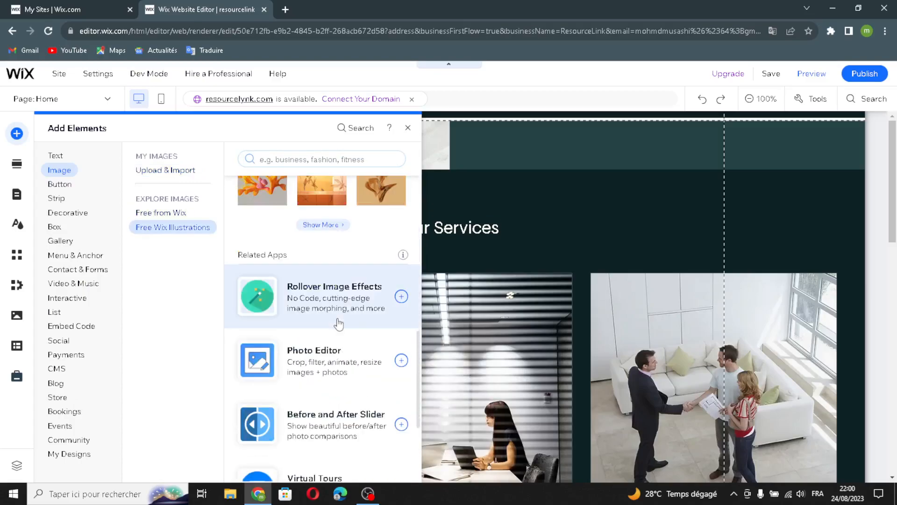
{"action": "scroll", "coordinate": [286, 292], "scroll_direction": "up", "scroll_amount": 8}
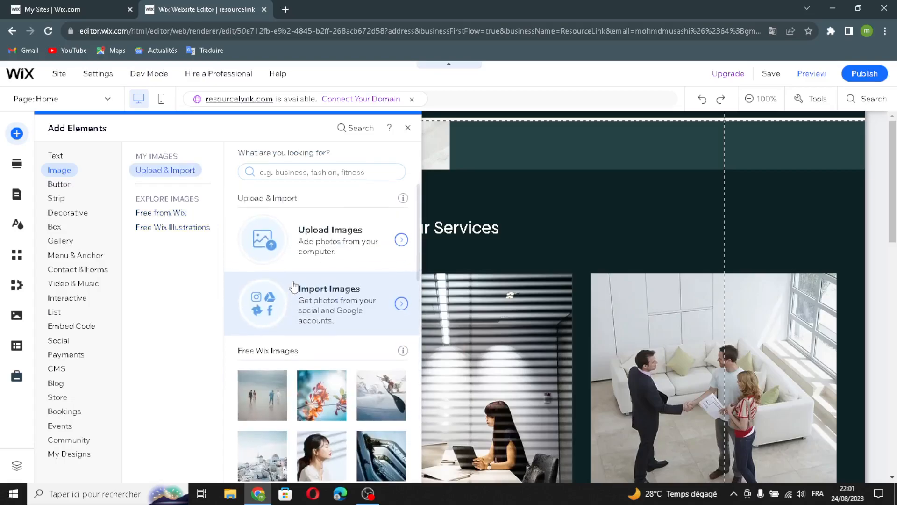
{"action": "left_click", "coordinate": [178, 213]}
Step: Browse Text & Icon, Icon, Image, iTunes, Pay and PayPal button styles
{"action": "left_click", "coordinate": [67, 184]}
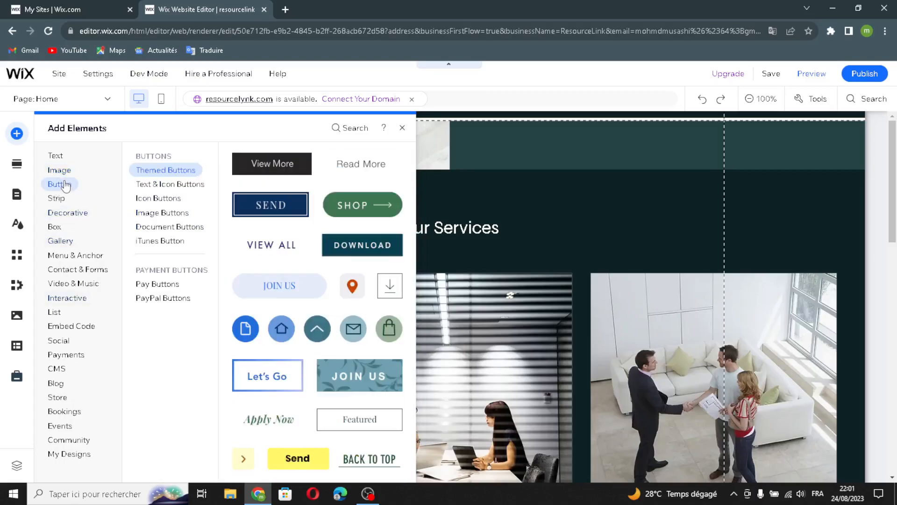
{"action": "left_click", "coordinate": [167, 187]}
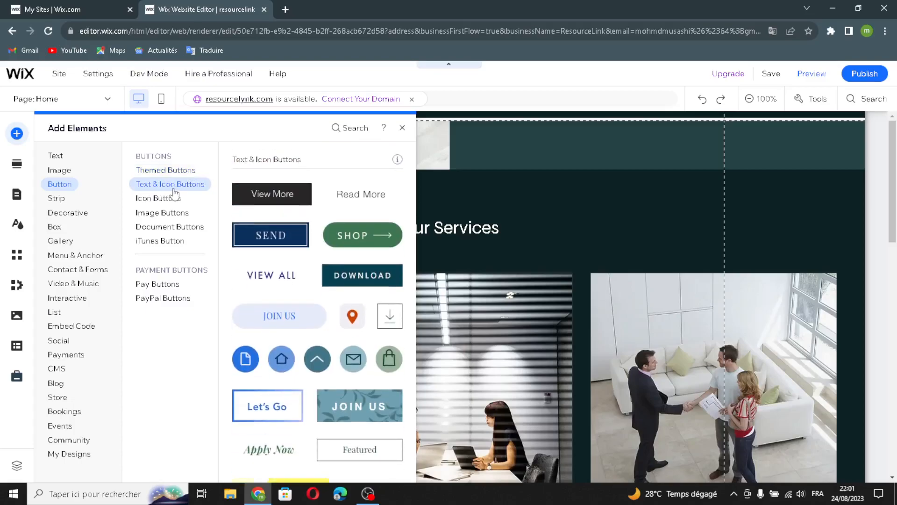
{"action": "left_click", "coordinate": [149, 200]}
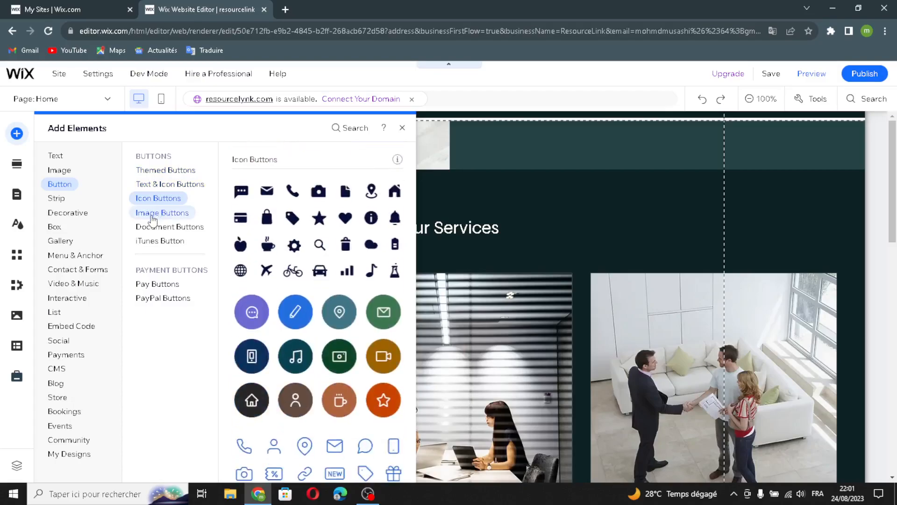
{"action": "left_click", "coordinate": [156, 212]}
{"action": "left_click", "coordinate": [163, 240]}
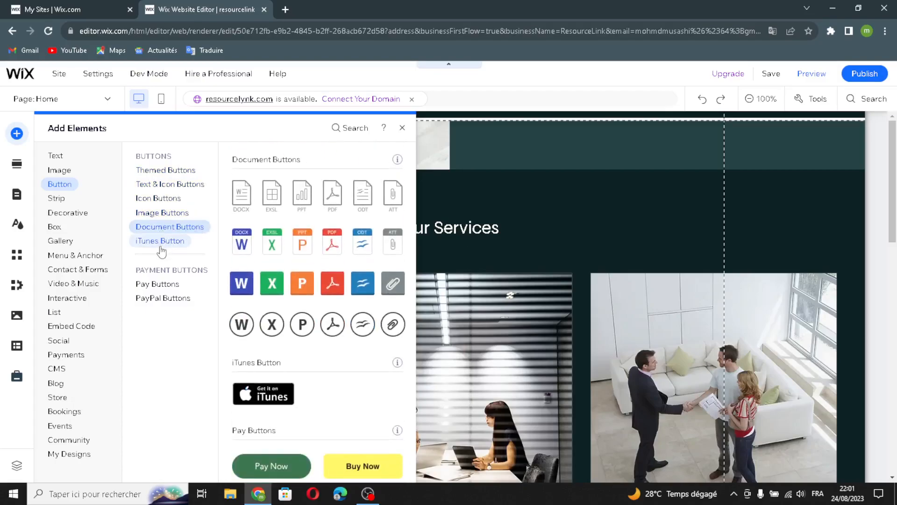
{"action": "left_click", "coordinate": [140, 285]}
{"action": "left_click", "coordinate": [150, 298]}
{"action": "left_click", "coordinate": [153, 285]}
{"action": "left_click", "coordinate": [142, 298]}
Step: Browse Featured, About, Services, Contact, Welcome, Testimonials and Team strip designs
{"action": "left_click", "coordinate": [63, 171]}
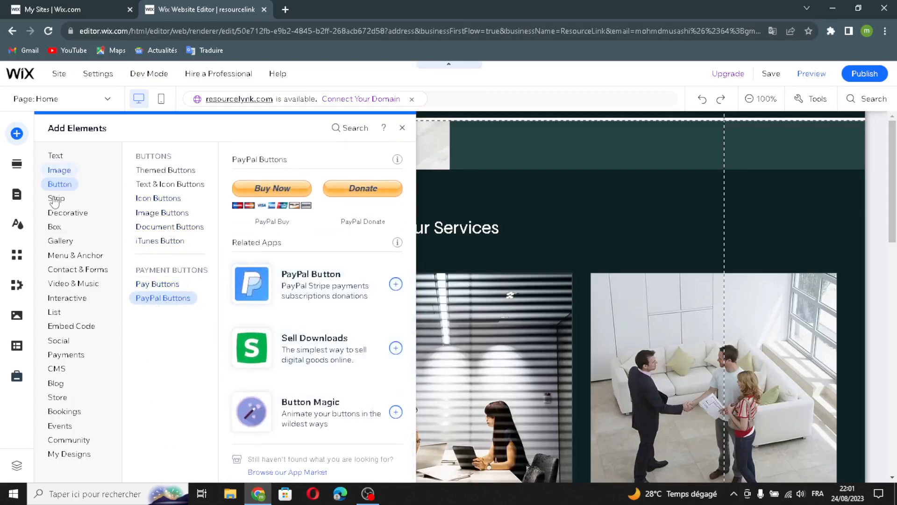
{"action": "left_click", "coordinate": [58, 201]}
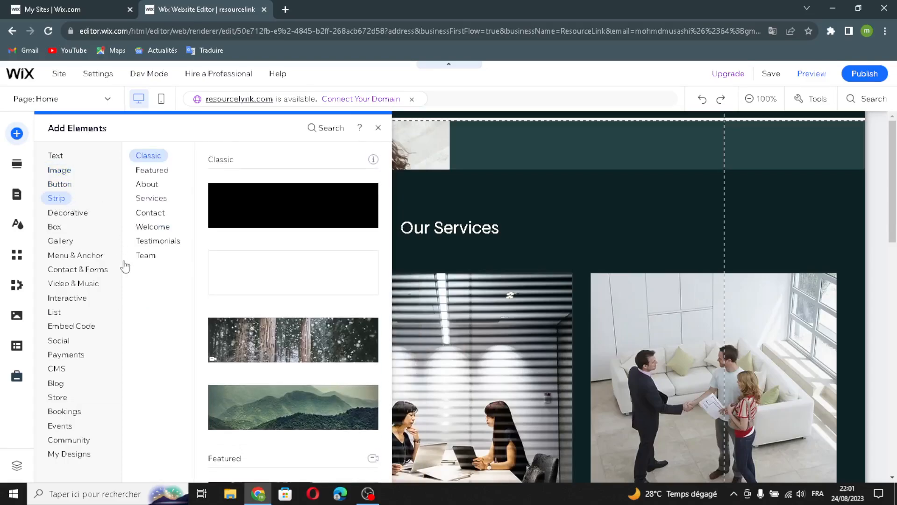
{"action": "left_click", "coordinate": [156, 169]}
{"action": "left_click", "coordinate": [145, 185]}
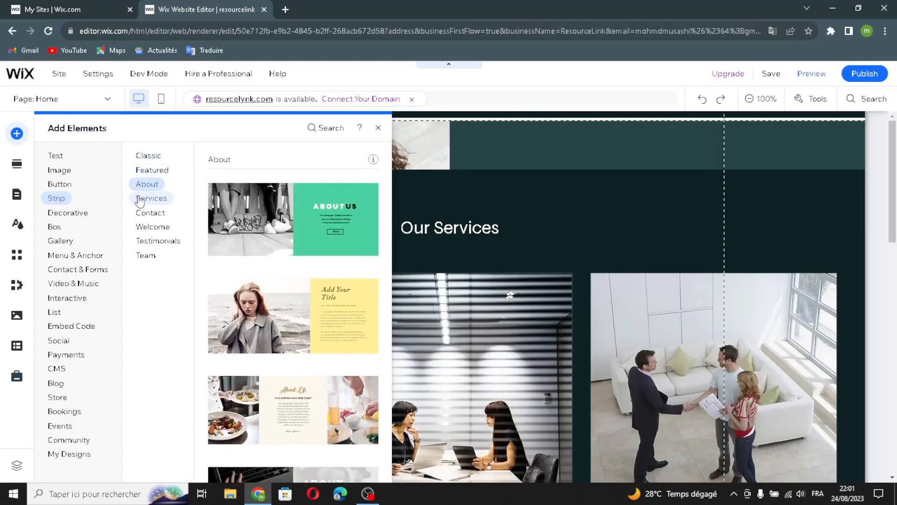
{"action": "left_click", "coordinate": [136, 200]}
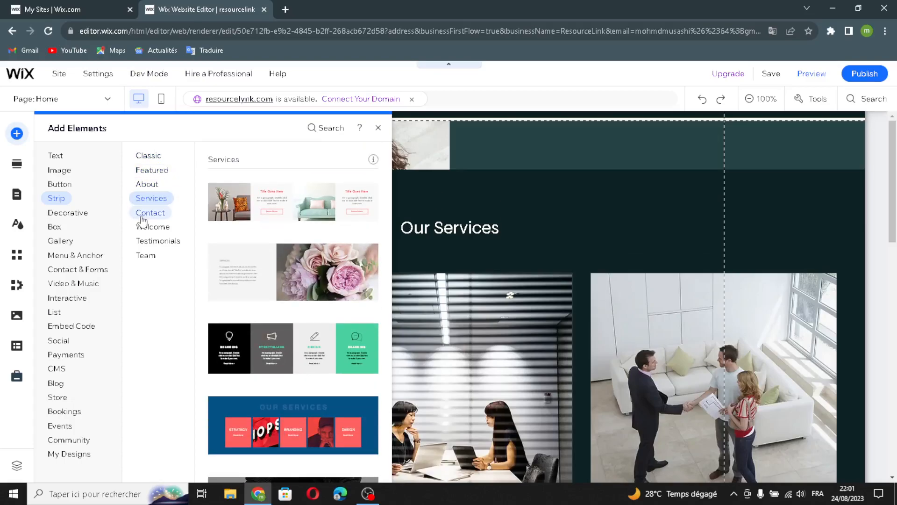
{"action": "left_click", "coordinate": [140, 213]}
{"action": "left_click", "coordinate": [153, 227]}
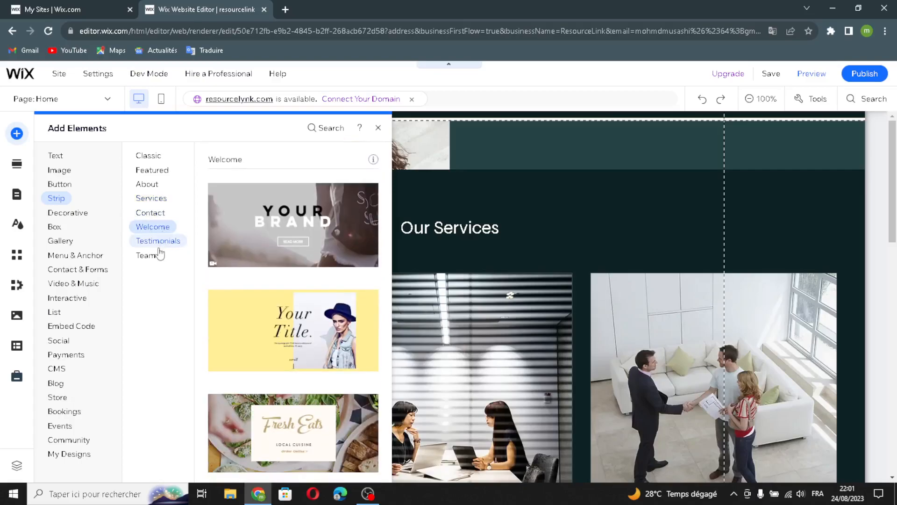
{"action": "left_click", "coordinate": [159, 242]}
{"action": "left_click", "coordinate": [157, 256]}
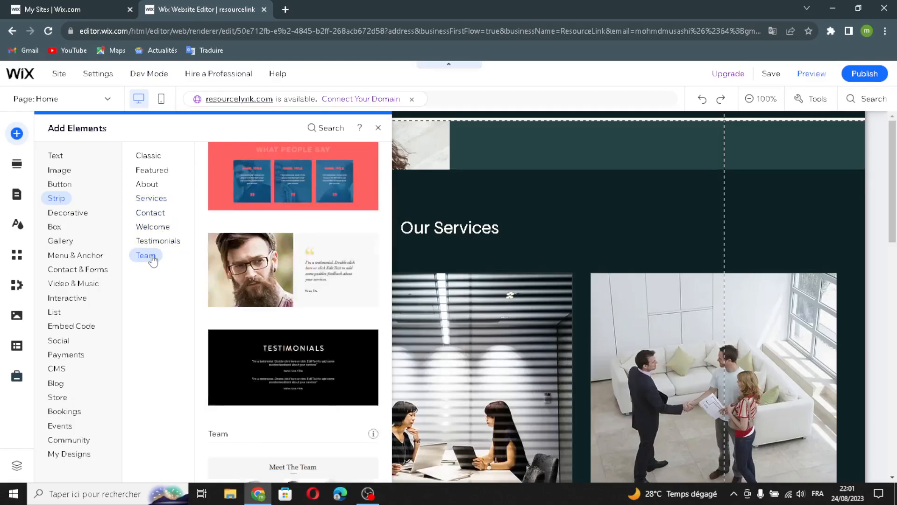
Step: View decorative Basic Shapes, arrows, and Horizontal and Vertical Lines styles
{"action": "left_click", "coordinate": [74, 218]}
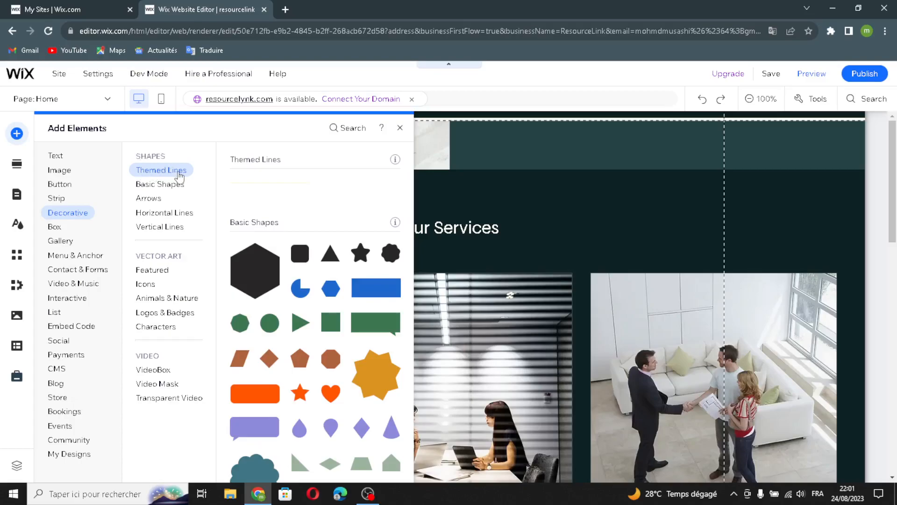
{"action": "left_click", "coordinate": [159, 184]}
{"action": "left_click", "coordinate": [148, 198]}
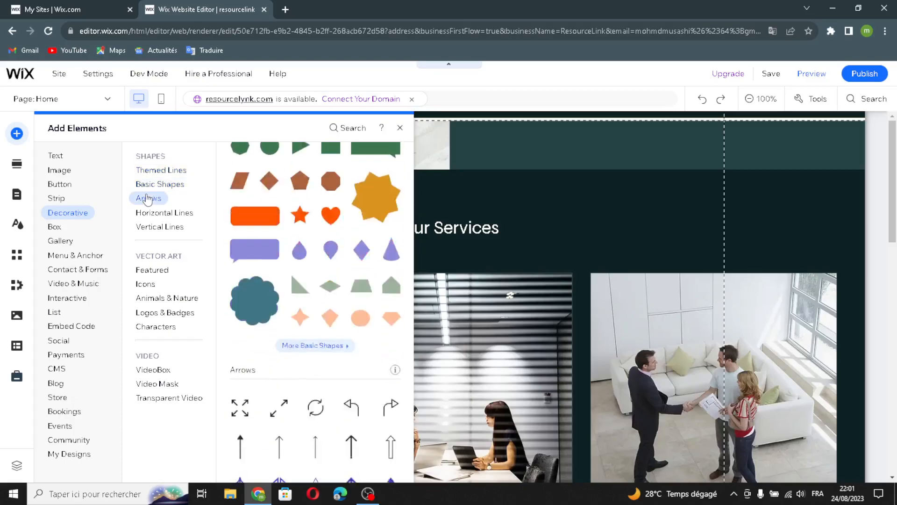
{"action": "left_click", "coordinate": [151, 214]}
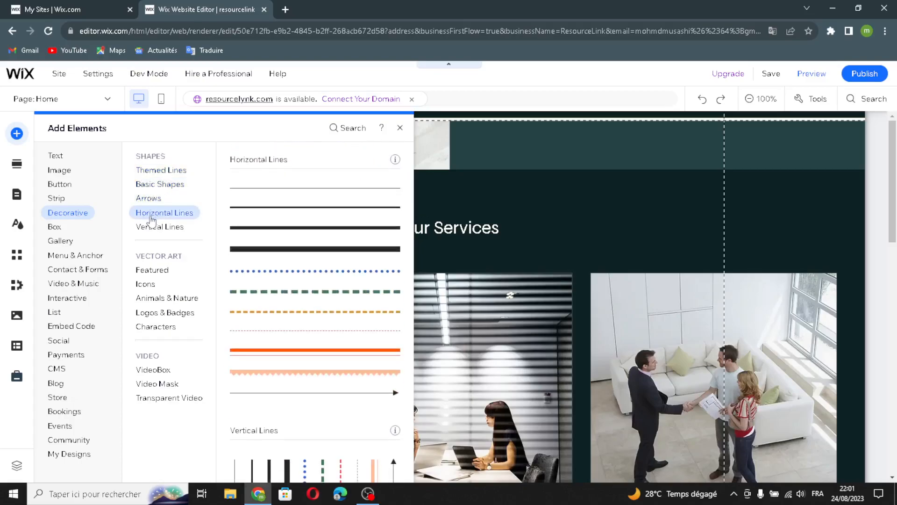
{"action": "left_click", "coordinate": [152, 228]}
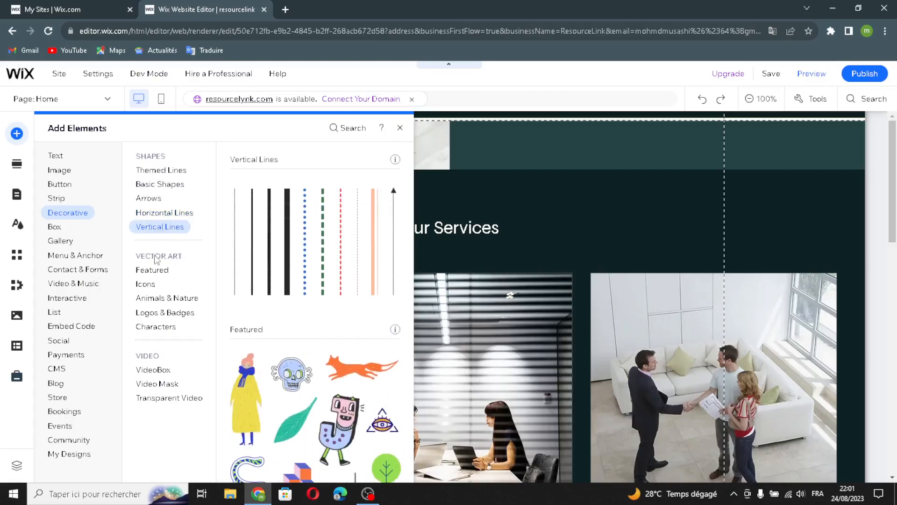
Step: Browse Featured, Icons, Animals & Nature, Logos & Badges and Characters vector art
{"action": "left_click", "coordinate": [149, 270]}
{"action": "left_click", "coordinate": [145, 284]}
{"action": "left_click", "coordinate": [149, 298]}
{"action": "left_click", "coordinate": [168, 316]}
{"action": "left_click", "coordinate": [161, 327]}
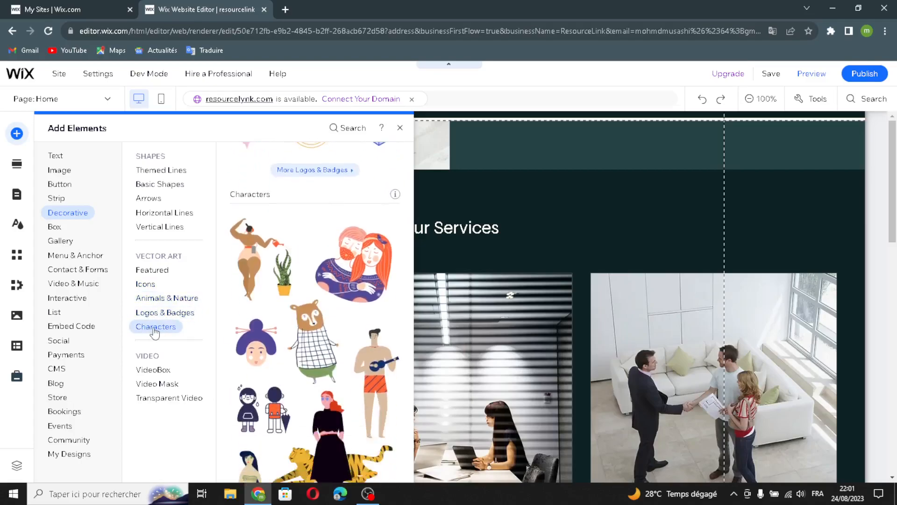
Step: Compare Video Mask, VideoBox and Transparent Video options
{"action": "left_click", "coordinate": [148, 383]}
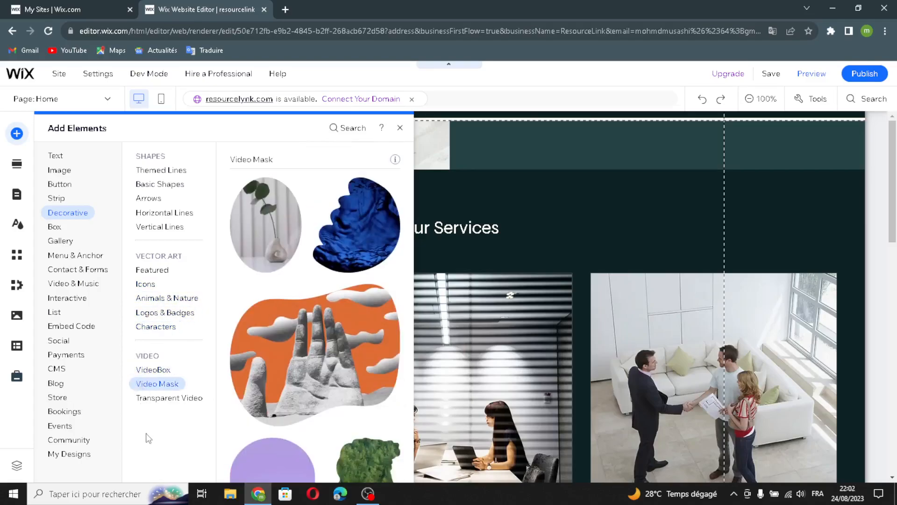
{"action": "left_click", "coordinate": [158, 369]}
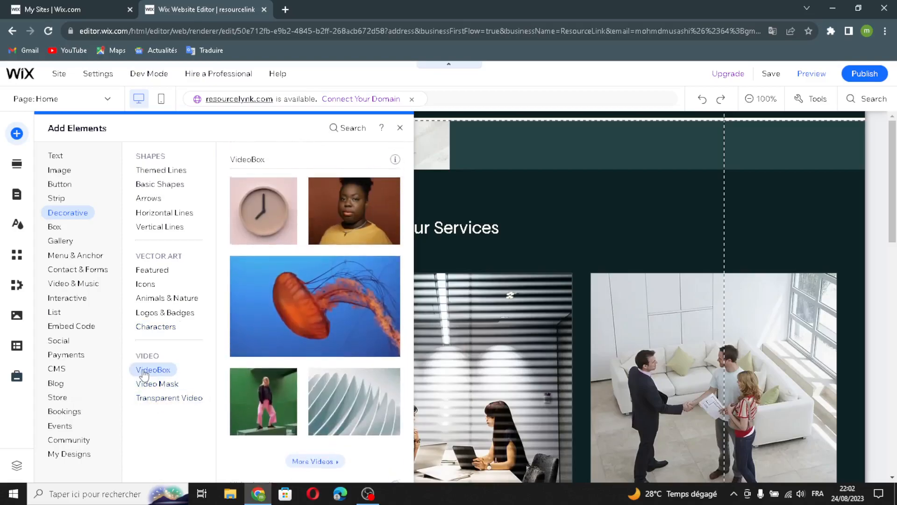
{"action": "left_click", "coordinate": [148, 386]}
{"action": "left_click", "coordinate": [145, 398]}
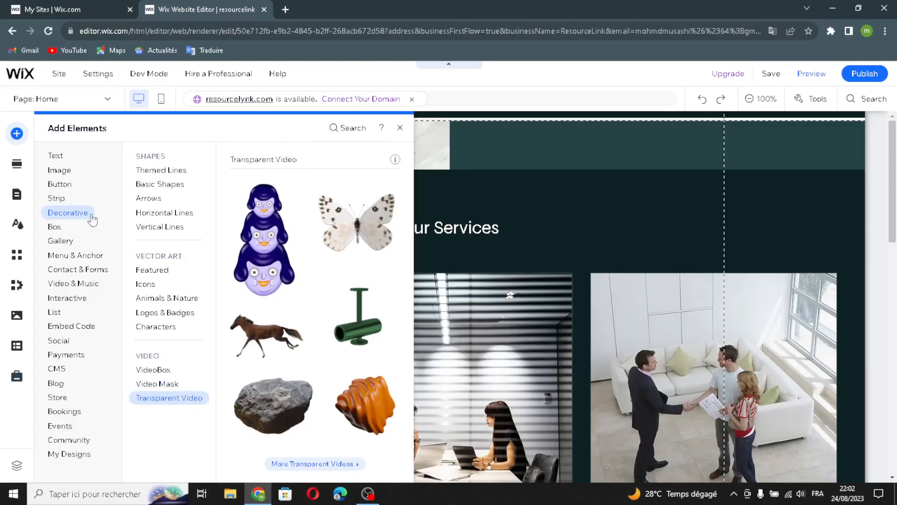
Step: Browse the Container Boxes, Hover Boxes and Tabs box elements
{"action": "left_click", "coordinate": [56, 230]}
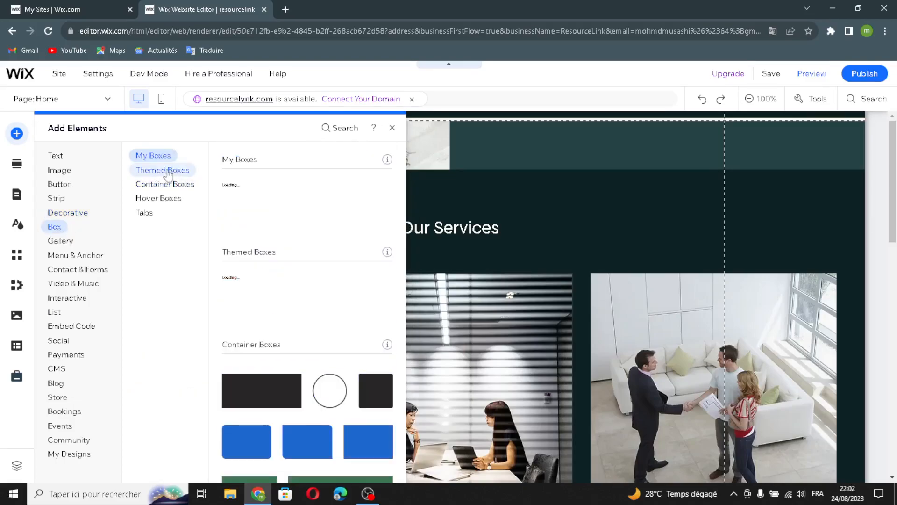
{"action": "left_click", "coordinate": [149, 187]}
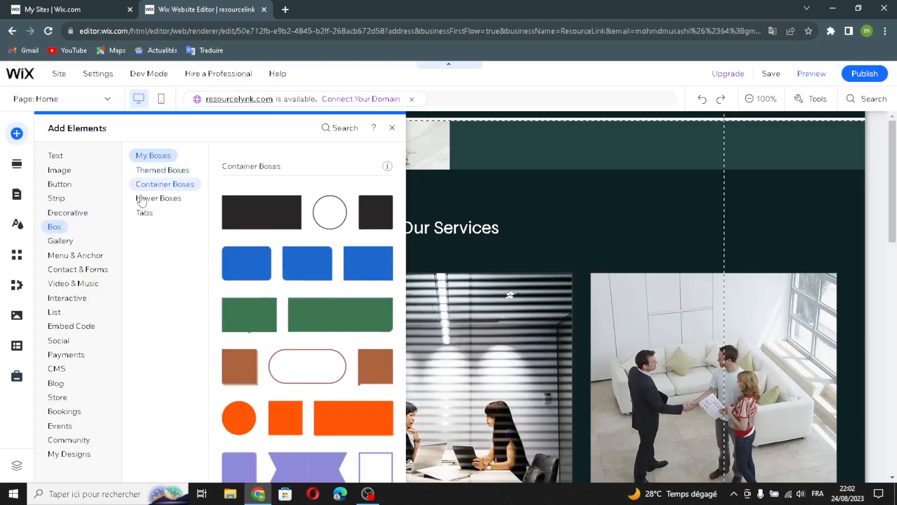
{"action": "left_click", "coordinate": [145, 199]}
{"action": "left_click", "coordinate": [143, 212]}
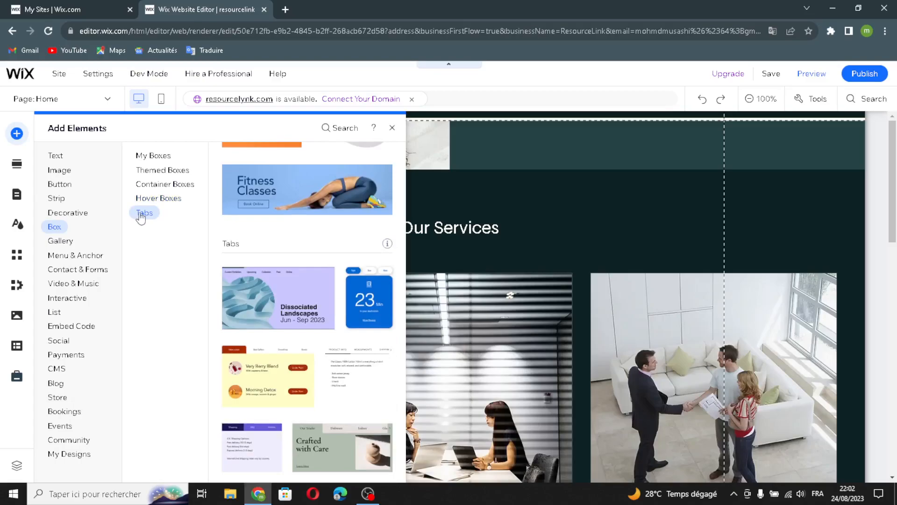
Step: View Pro Galleries, Grid, Slider and More Galleries designs, then Menu & Anchor
{"action": "left_click", "coordinate": [63, 241]}
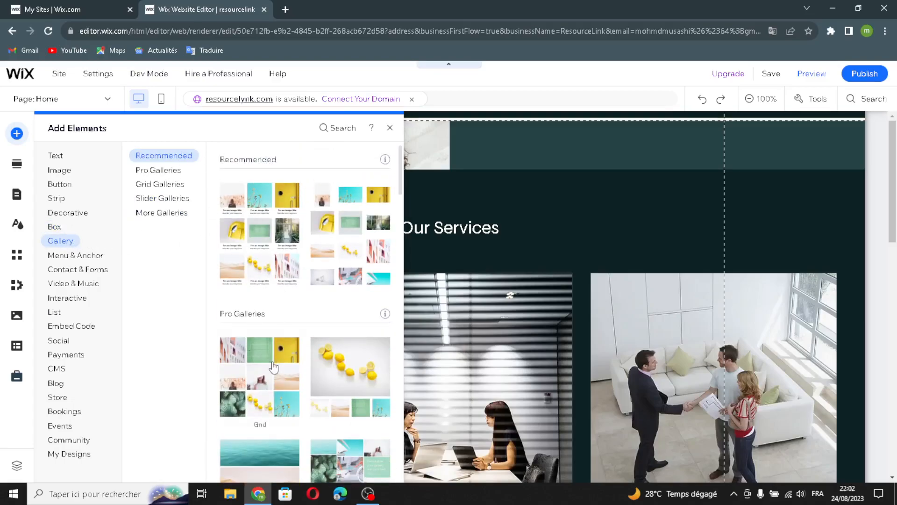
{"action": "left_click", "coordinate": [158, 172]}
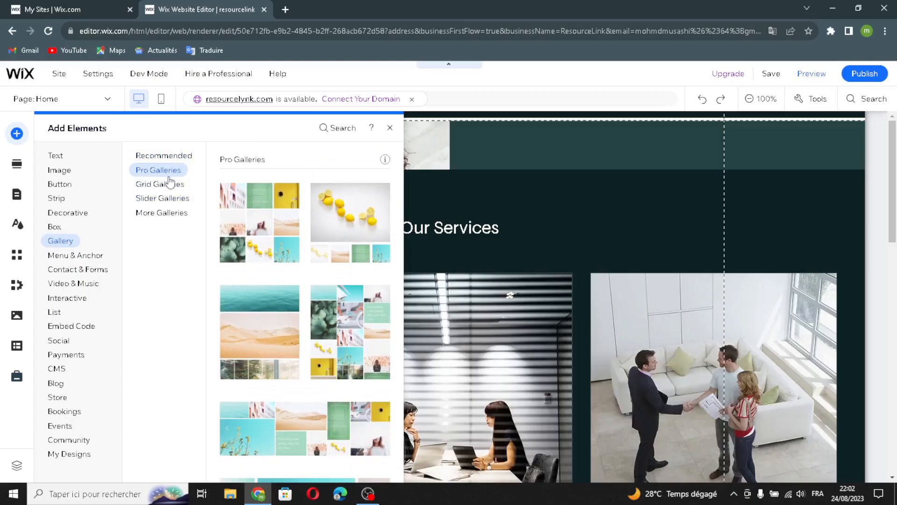
{"action": "left_click", "coordinate": [164, 184]}
{"action": "left_click", "coordinate": [159, 198]}
{"action": "left_click", "coordinate": [163, 213]}
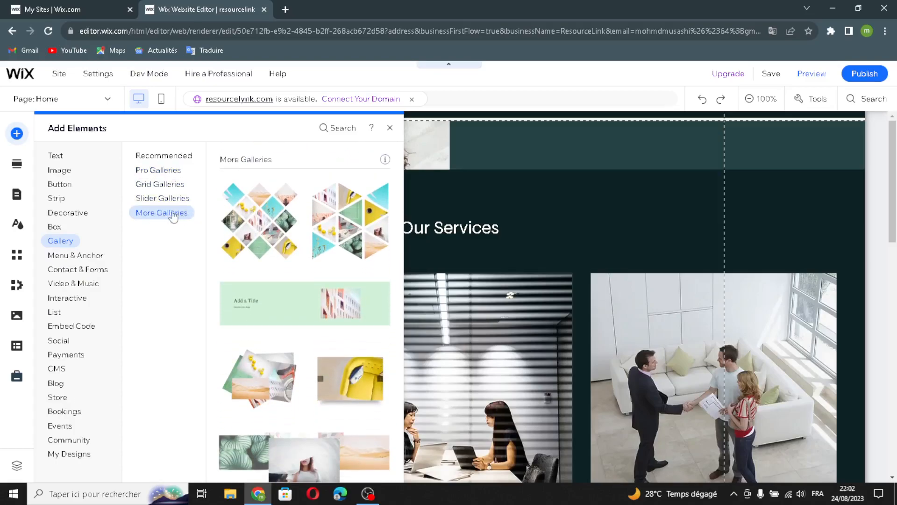
{"action": "left_click", "coordinate": [81, 260]}
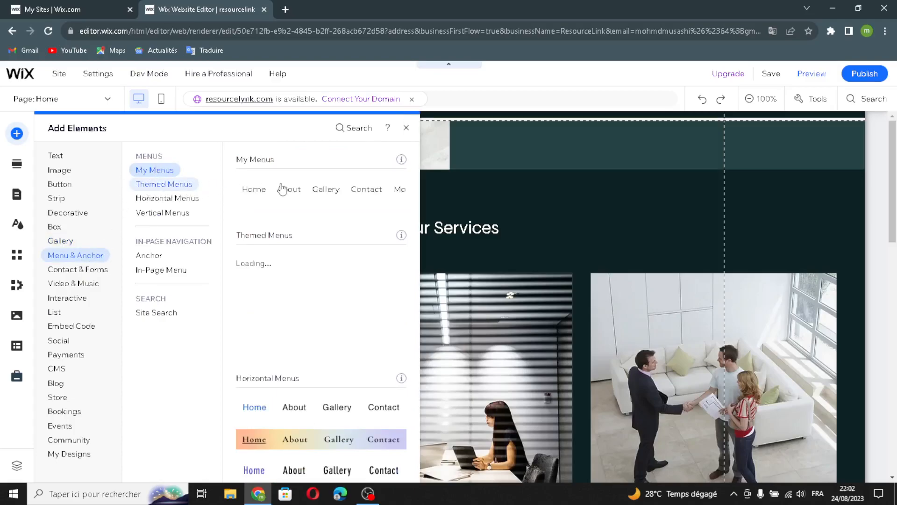
Step: Review horizontal and vertical menus, anchor, in-page menus and site search elements
{"action": "left_click", "coordinate": [151, 199]}
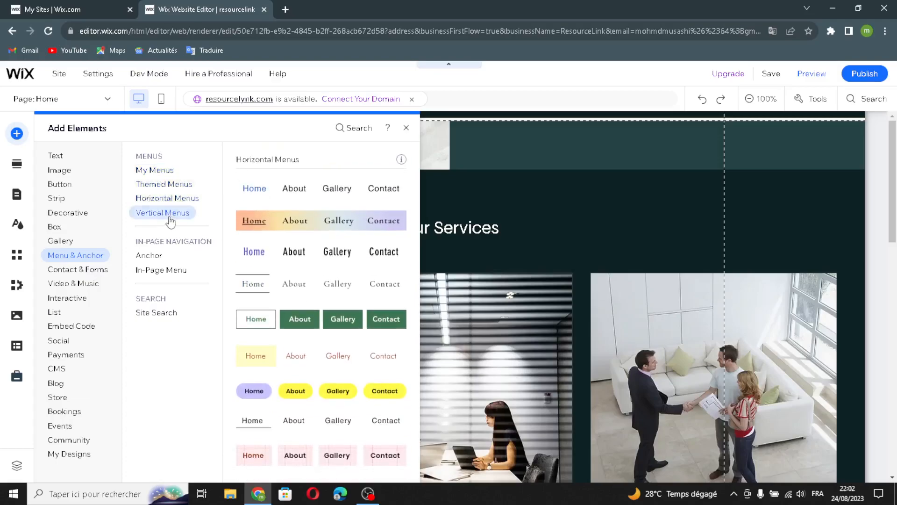
{"action": "left_click", "coordinate": [176, 215]}
{"action": "left_click", "coordinate": [143, 255]}
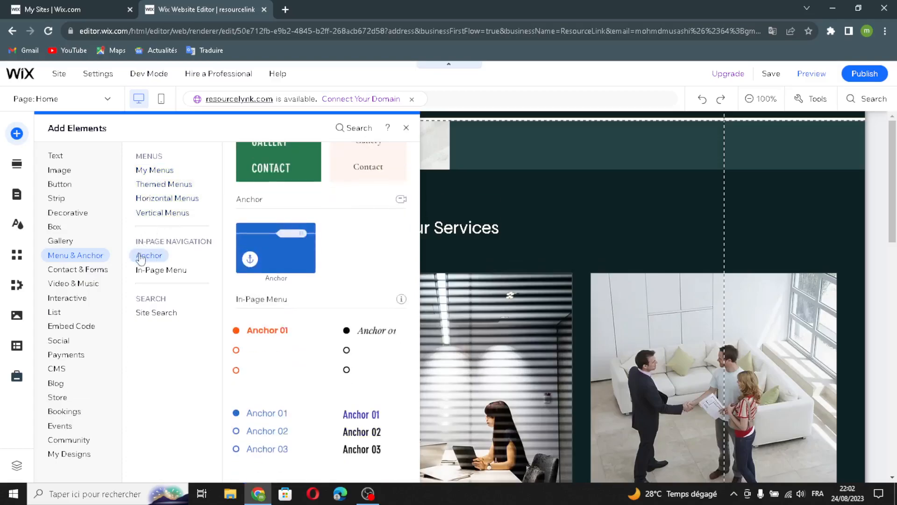
{"action": "left_click", "coordinate": [140, 271]}
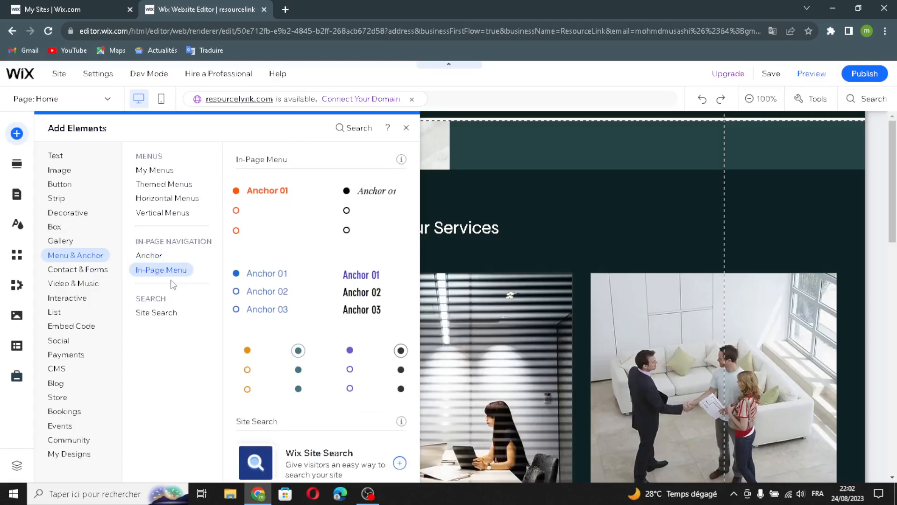
{"action": "left_click", "coordinate": [152, 315]}
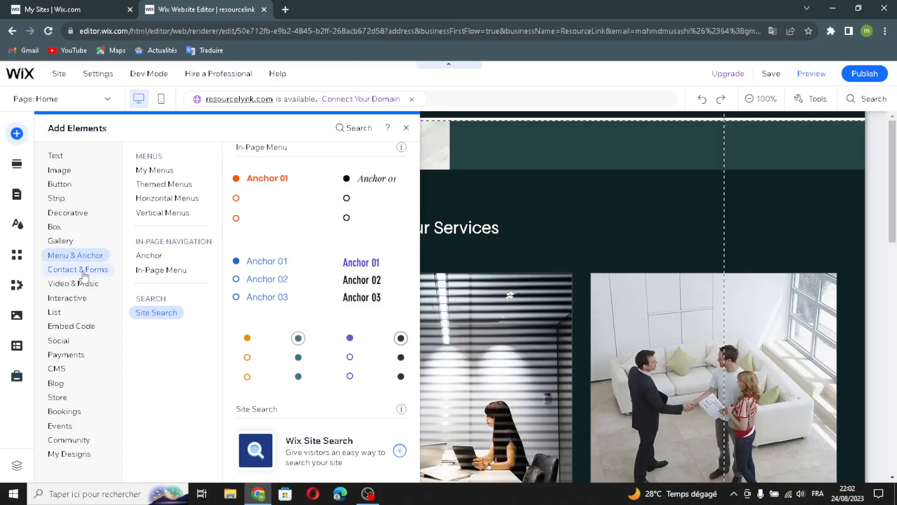
Step: Browse order, registration, donation, application, feedback, request, waiver and subscribe forms, then Google Maps
{"action": "left_click", "coordinate": [98, 276]}
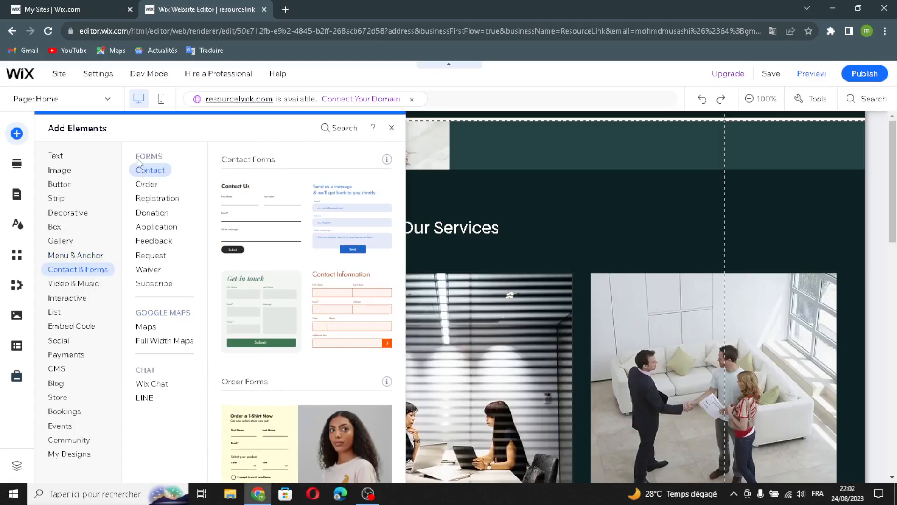
{"action": "left_click", "coordinate": [144, 186]}
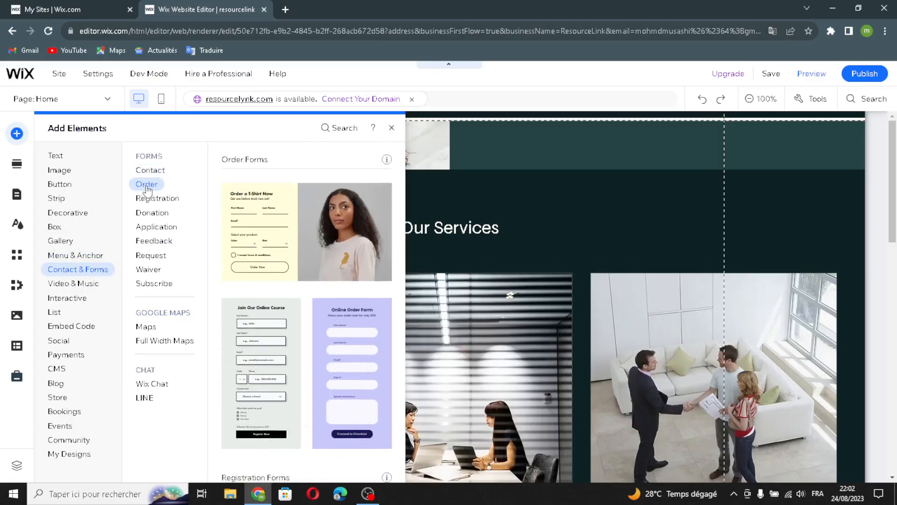
{"action": "left_click", "coordinate": [146, 199]}
{"action": "left_click", "coordinate": [145, 214]}
{"action": "left_click", "coordinate": [144, 229]}
{"action": "left_click", "coordinate": [152, 242]}
{"action": "left_click", "coordinate": [151, 255]}
{"action": "left_click", "coordinate": [142, 270]}
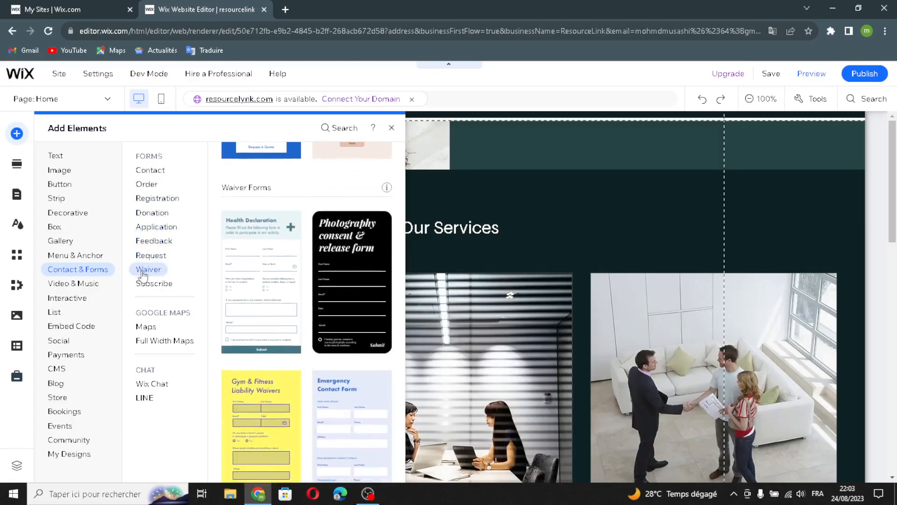
{"action": "left_click", "coordinate": [144, 283]}
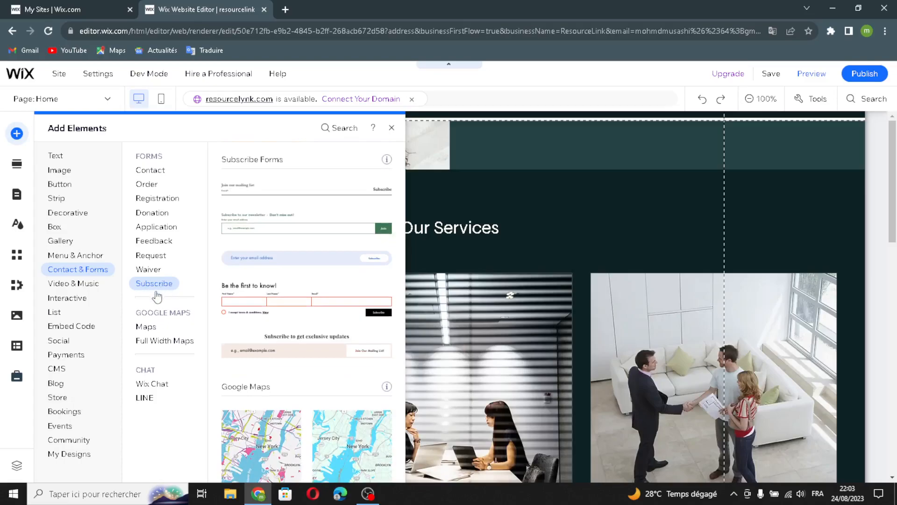
{"action": "left_click", "coordinate": [149, 327]}
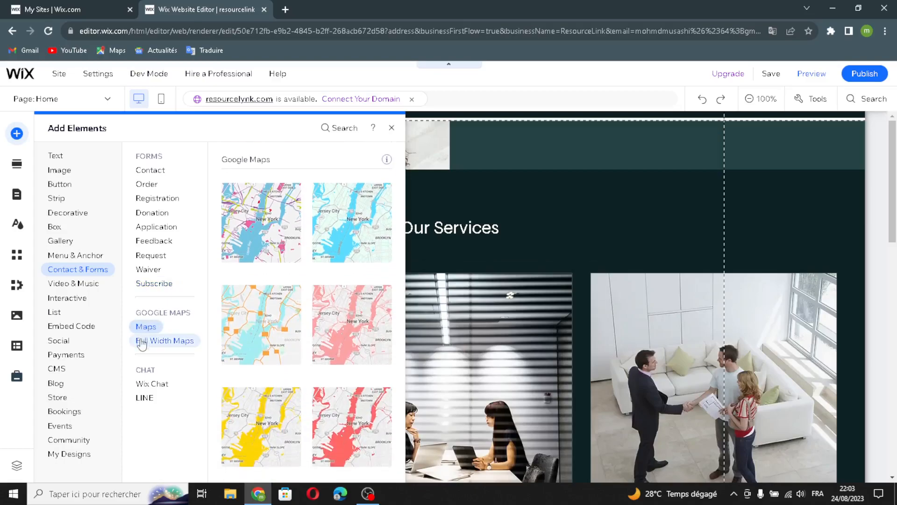
{"action": "left_click", "coordinate": [143, 341]}
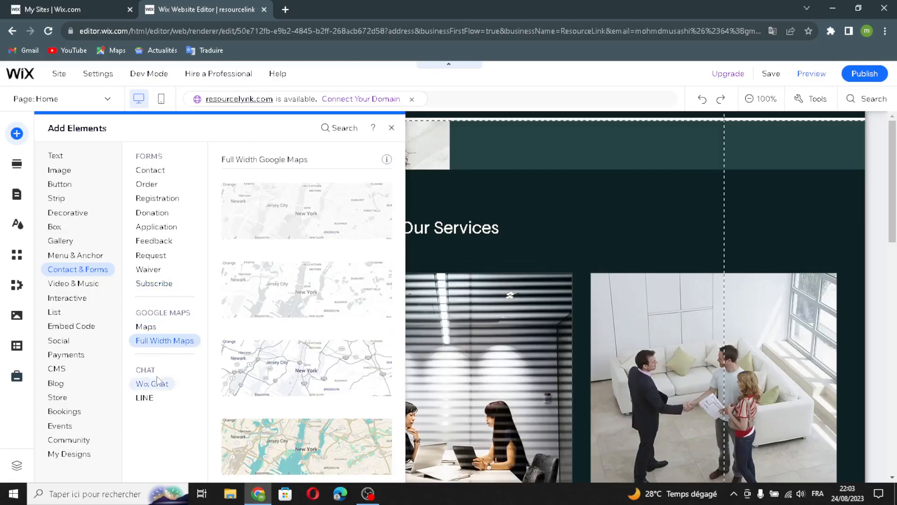
Step: Browse single video players, Wix Video, VideoBox, video mask and transparent video designs
{"action": "left_click", "coordinate": [93, 286]}
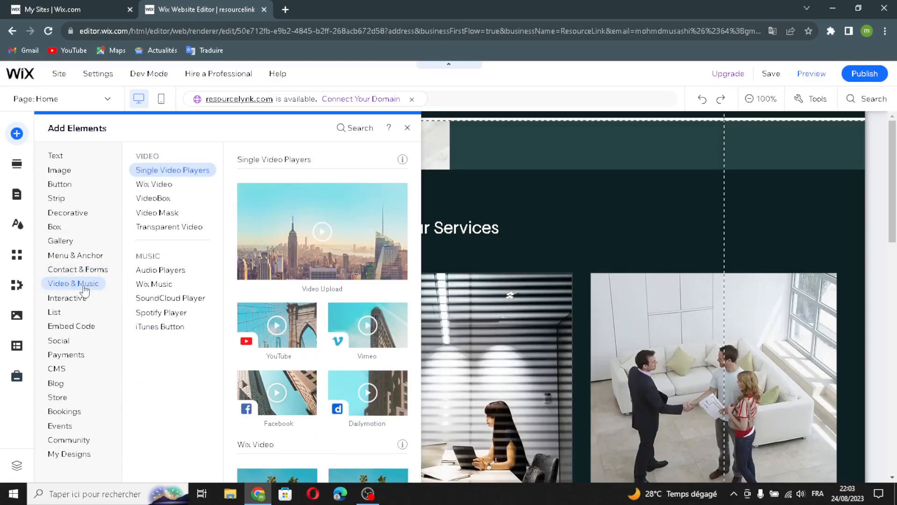
{"action": "left_click", "coordinate": [154, 182]}
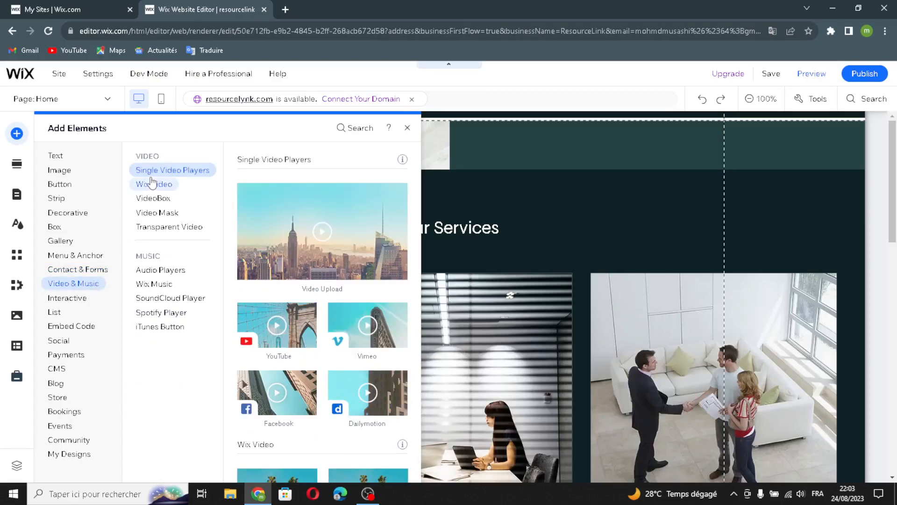
{"action": "left_click", "coordinate": [178, 171]}
{"action": "left_click", "coordinate": [154, 184]}
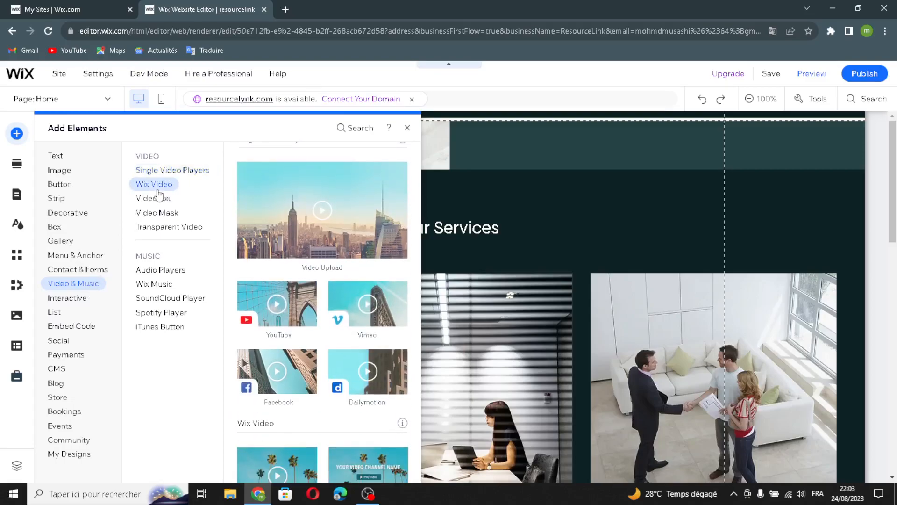
{"action": "left_click", "coordinate": [172, 170]}
{"action": "left_click", "coordinate": [159, 186]}
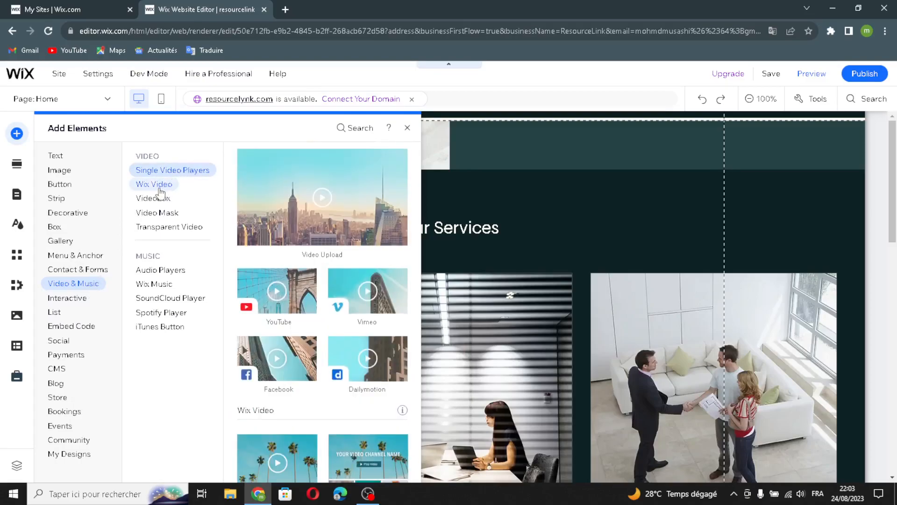
{"action": "left_click", "coordinate": [152, 199]}
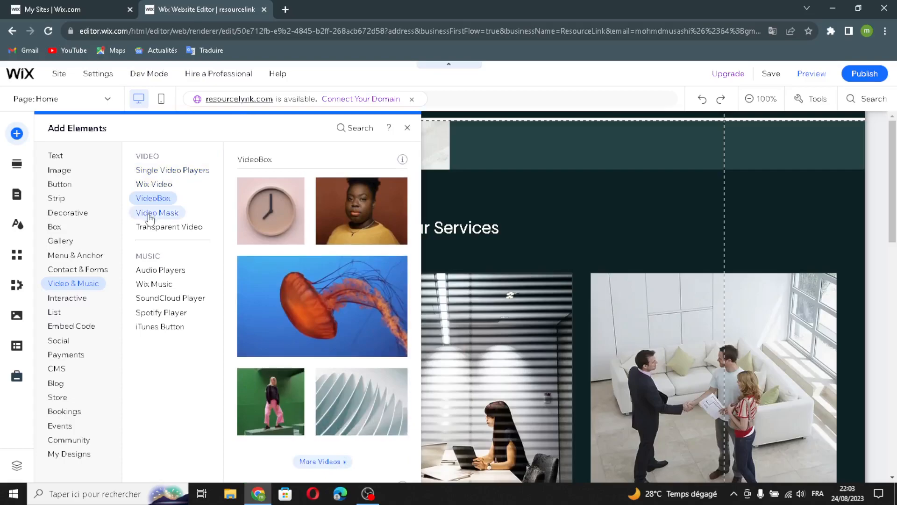
{"action": "left_click", "coordinate": [154, 213]}
{"action": "left_click", "coordinate": [196, 230]}
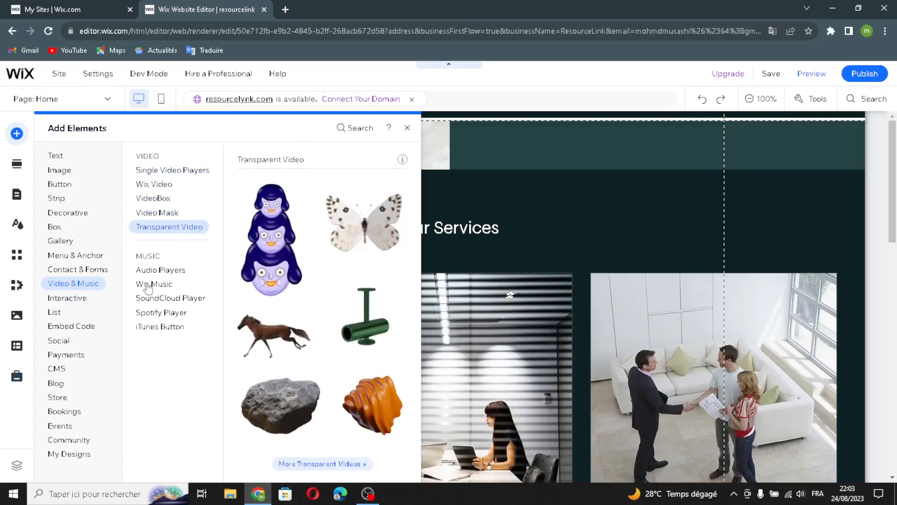
Step: Browse audio, Wix Music, SoundCloud, Spotify and iTunes players, then Interactive elements
{"action": "left_click", "coordinate": [146, 270]}
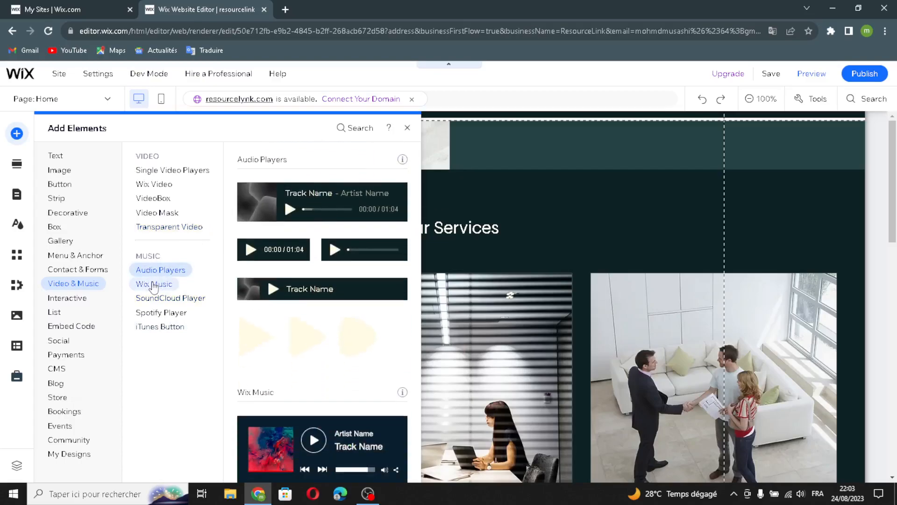
{"action": "left_click", "coordinate": [154, 284]}
{"action": "left_click", "coordinate": [161, 300]}
{"action": "left_click", "coordinate": [172, 315]}
{"action": "left_click", "coordinate": [169, 327]}
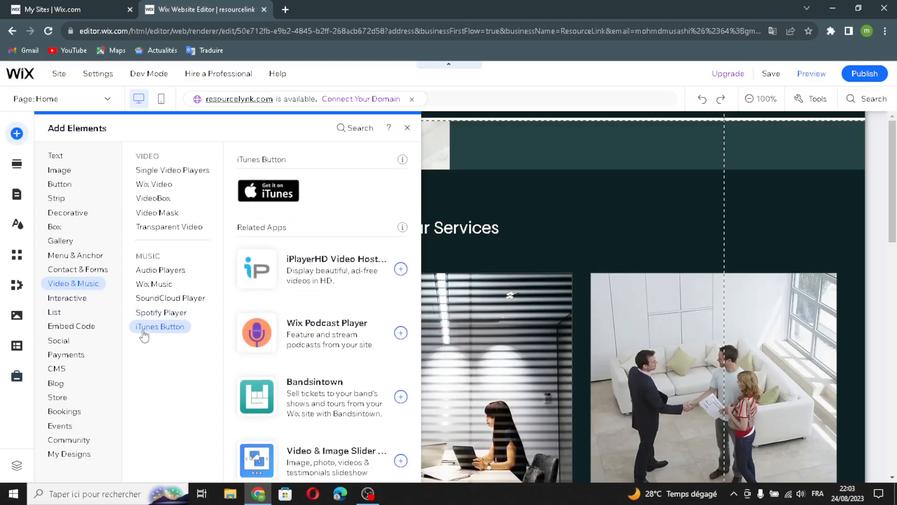
{"action": "left_click", "coordinate": [80, 302]}
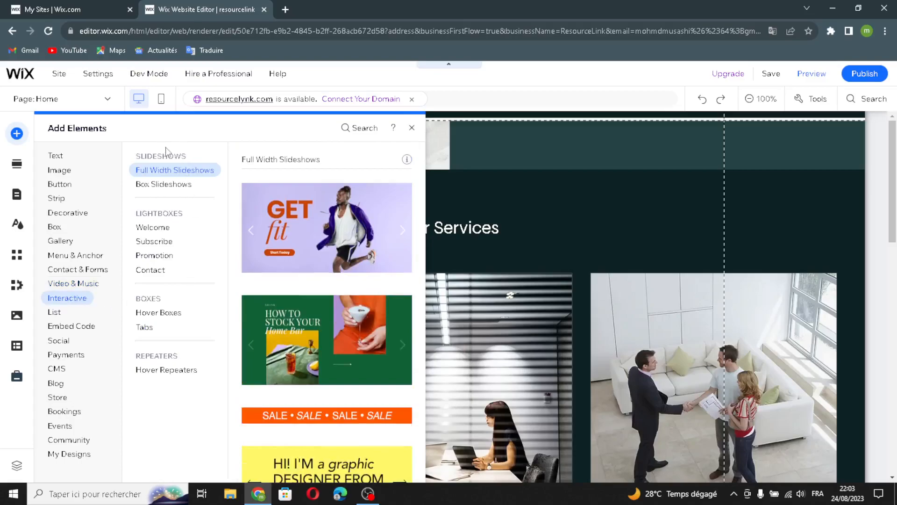
Step: Browse welcome lightbox, hover and blank repeater designs, ending on Embed HTML, Embed a site and Custom element
{"action": "left_click", "coordinate": [159, 227]}
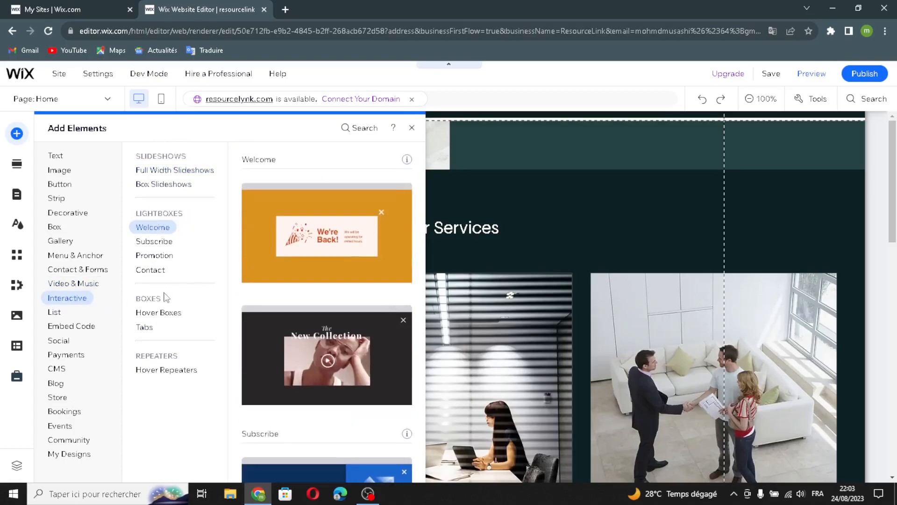
{"action": "left_click", "coordinate": [162, 369]}
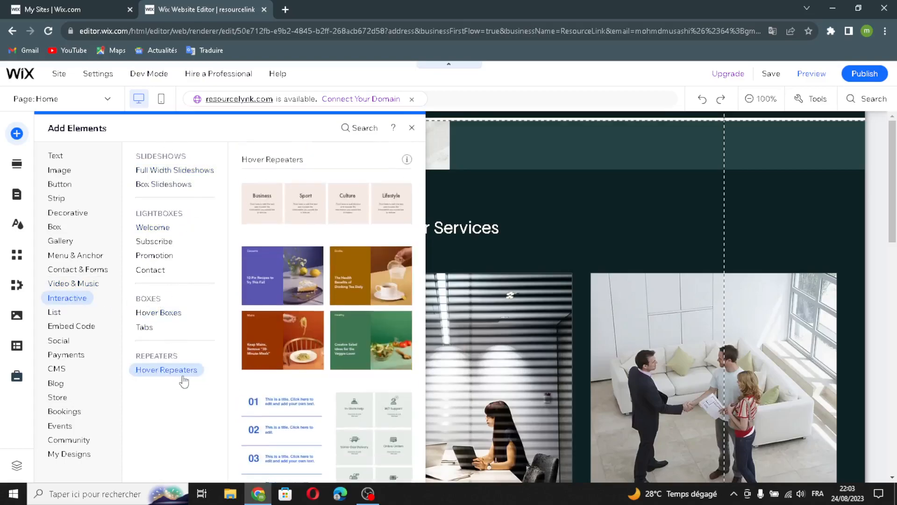
{"action": "left_click", "coordinate": [57, 322]}
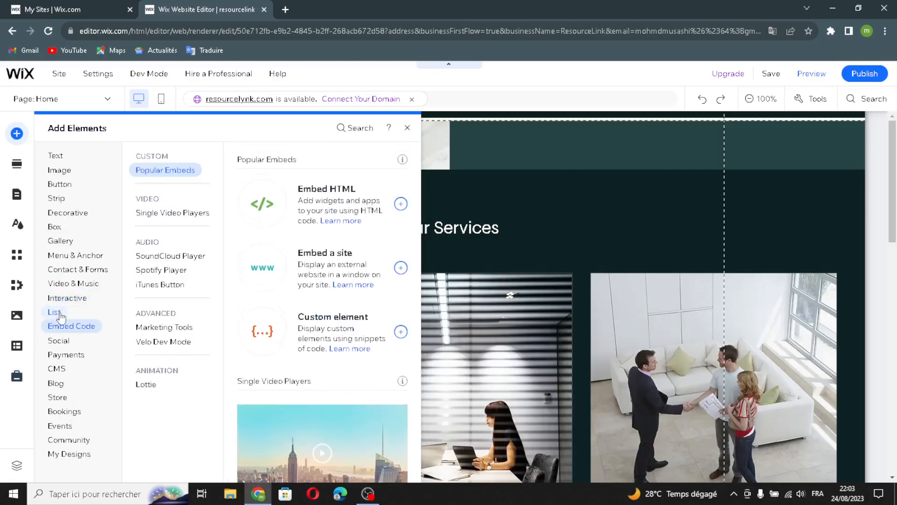
{"action": "left_click", "coordinate": [58, 313]}
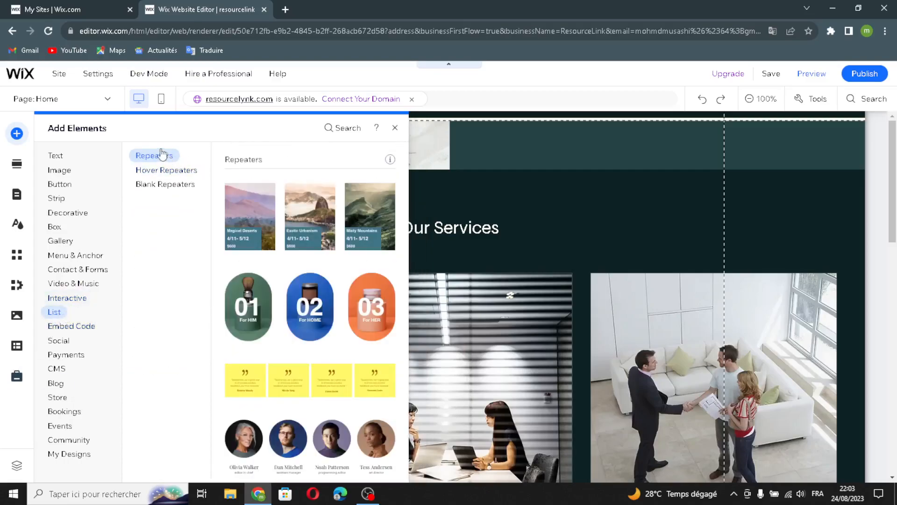
{"action": "left_click", "coordinate": [197, 170]}
{"action": "left_click", "coordinate": [145, 184]}
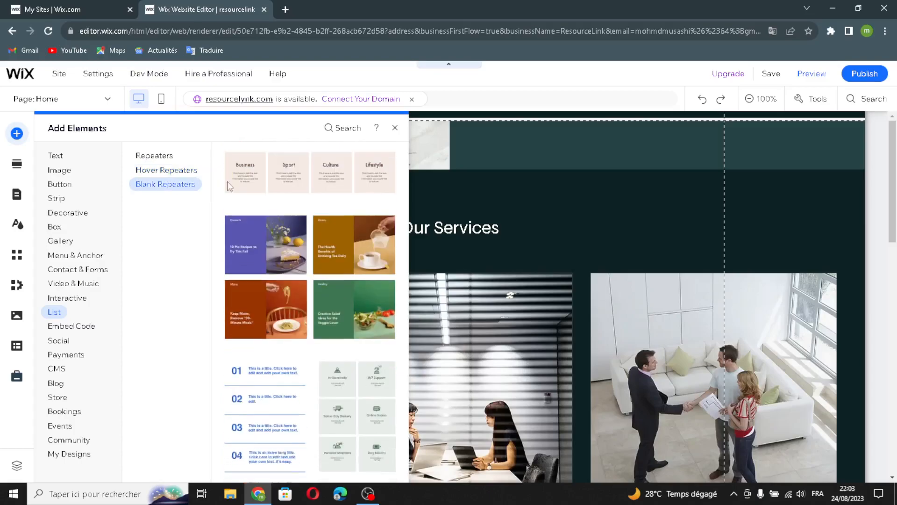
{"action": "left_click", "coordinate": [86, 324]}
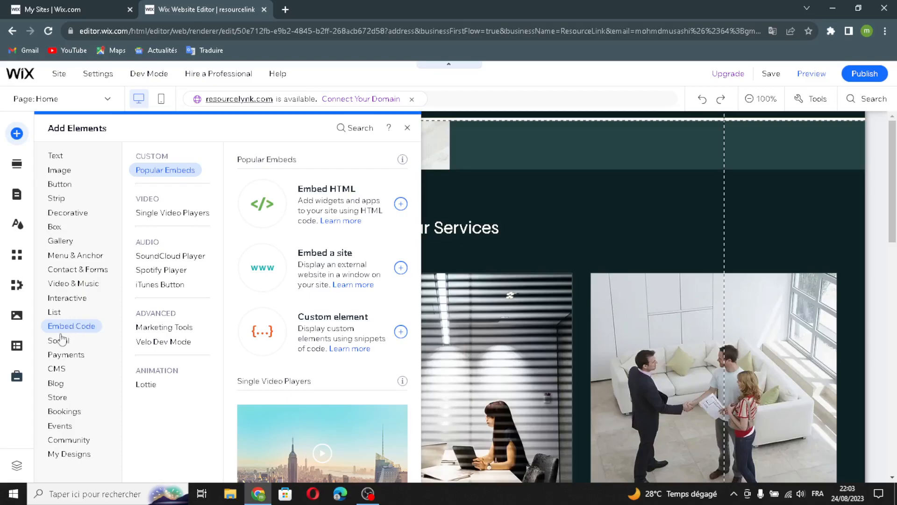
Step: Preview the Facebook, Twitter, Pinterest and VK social elements, then the Payments category
{"action": "left_click", "coordinate": [53, 346]}
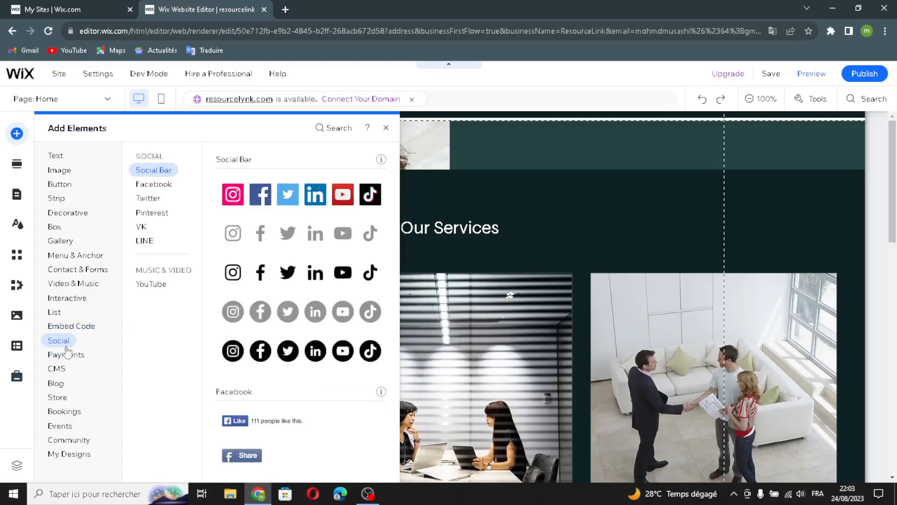
{"action": "left_click", "coordinate": [163, 182]}
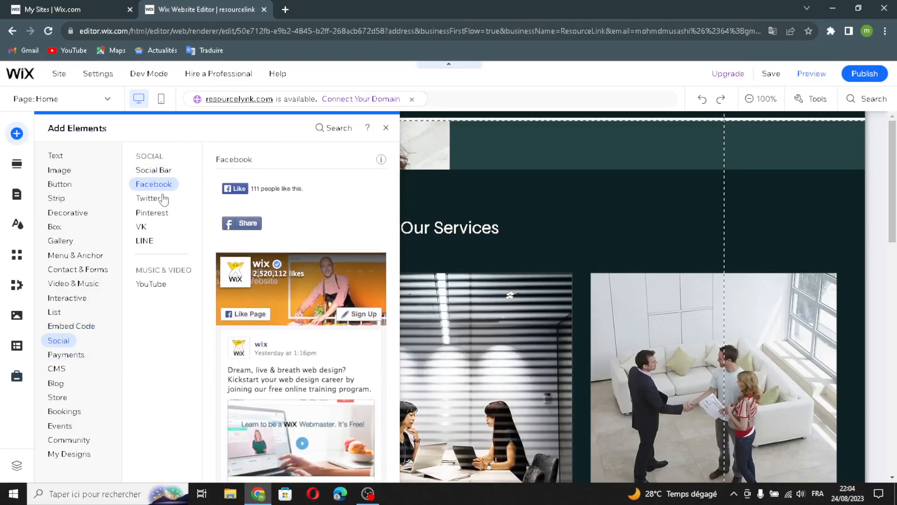
{"action": "left_click", "coordinate": [151, 199]}
{"action": "left_click", "coordinate": [151, 213]}
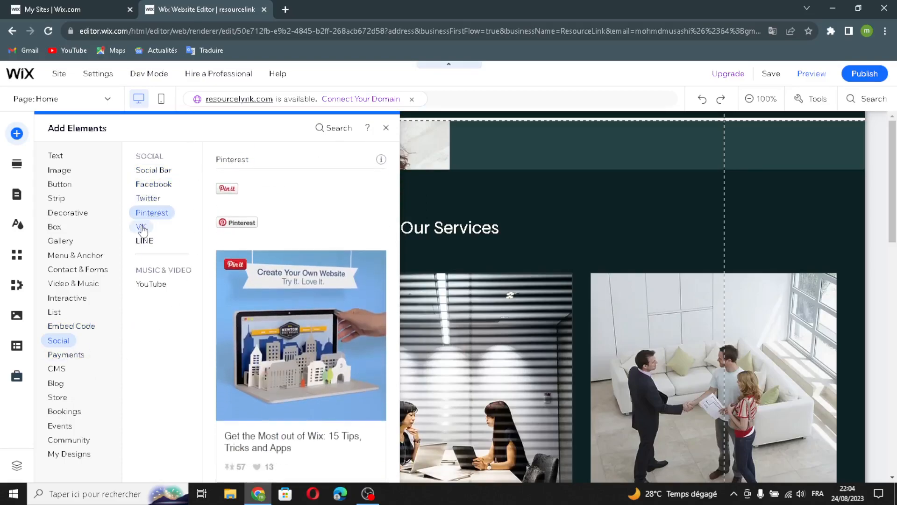
{"action": "left_click", "coordinate": [141, 227]}
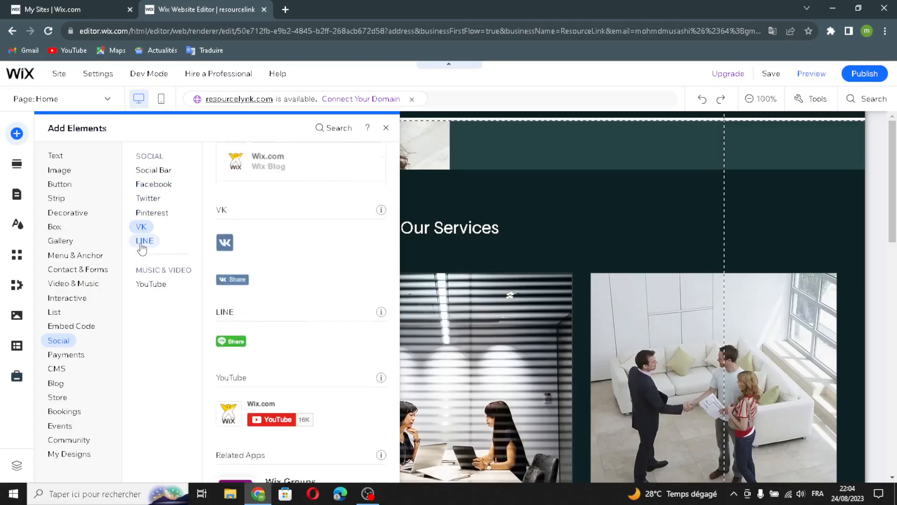
{"action": "left_click", "coordinate": [55, 356]}
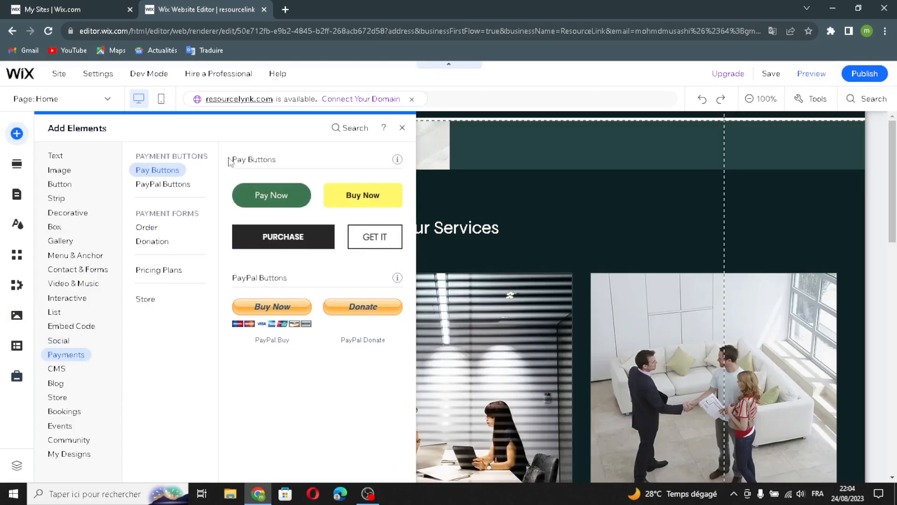
Step: Look through the CMS, Blog, Store, Bookings and Events add-on elements
{"action": "left_click", "coordinate": [70, 370]}
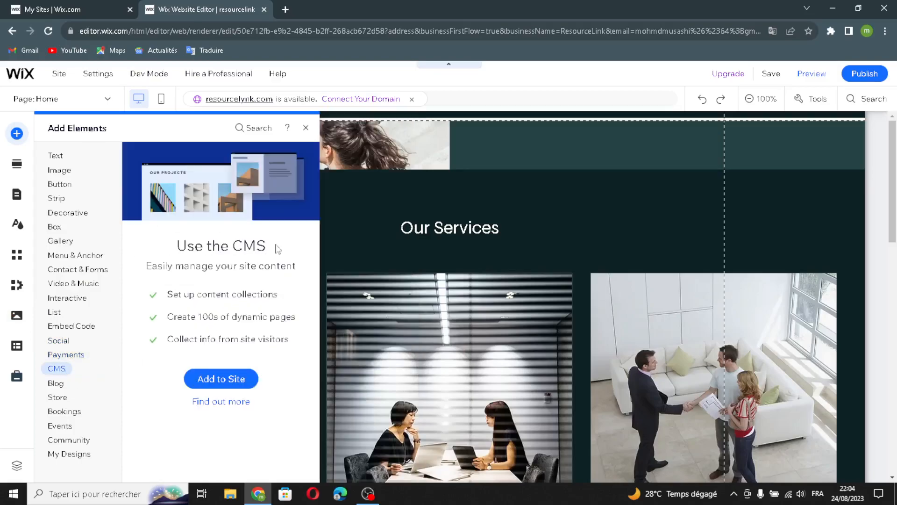
{"action": "left_click", "coordinate": [52, 384]}
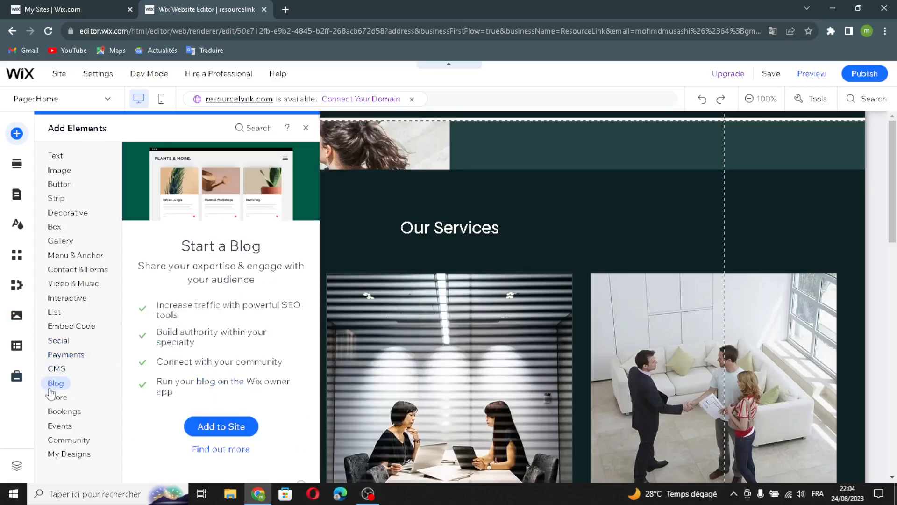
{"action": "left_click", "coordinate": [52, 398]}
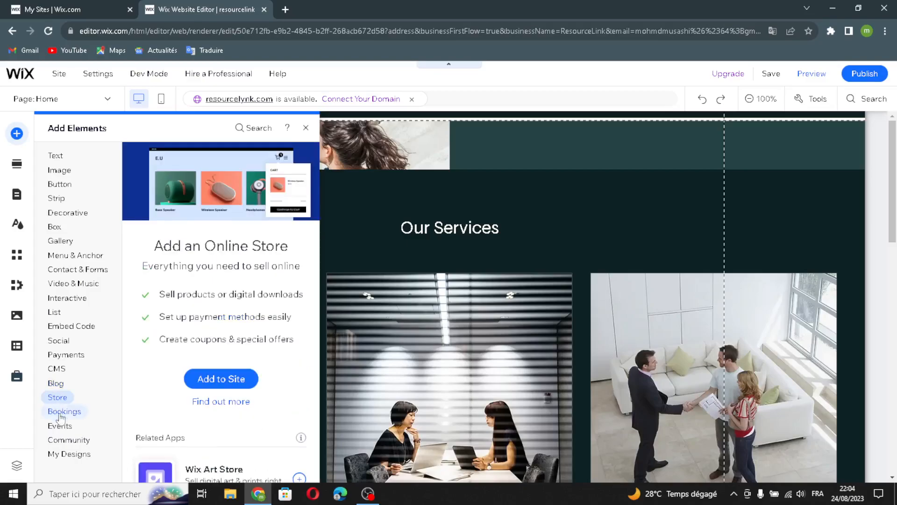
{"action": "left_click", "coordinate": [58, 411]}
{"action": "left_click", "coordinate": [61, 427]}
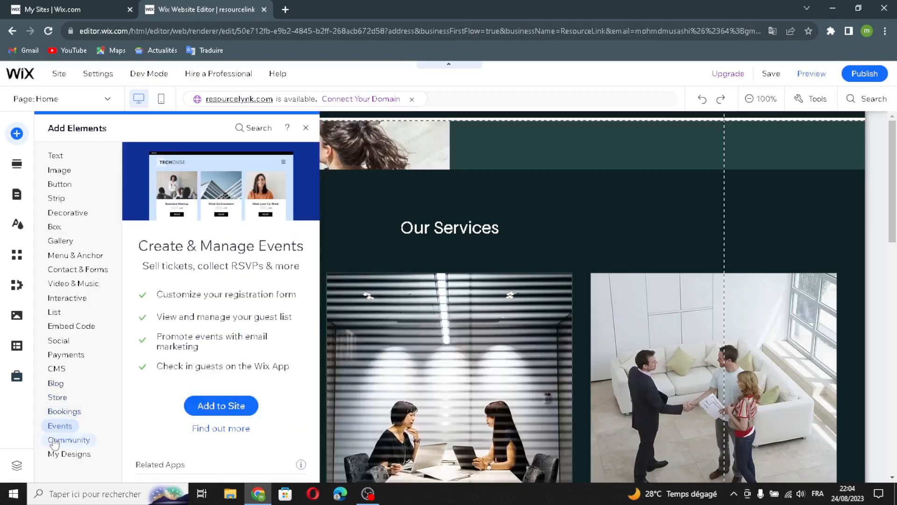
Step: Browse the Community add-ons (Forum, Groups, Online Programs), then the My Designs saved designs
{"action": "left_click", "coordinate": [59, 441]}
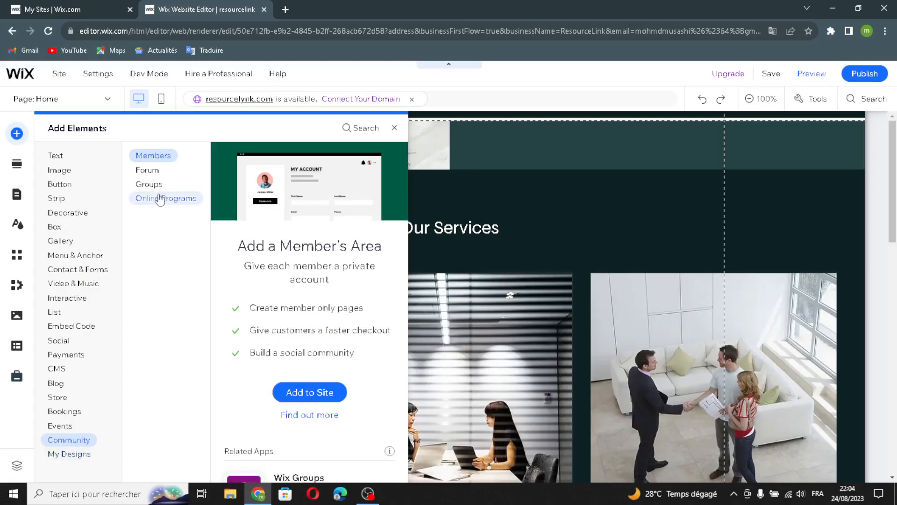
{"action": "left_click", "coordinate": [147, 170]}
{"action": "left_click", "coordinate": [154, 186]}
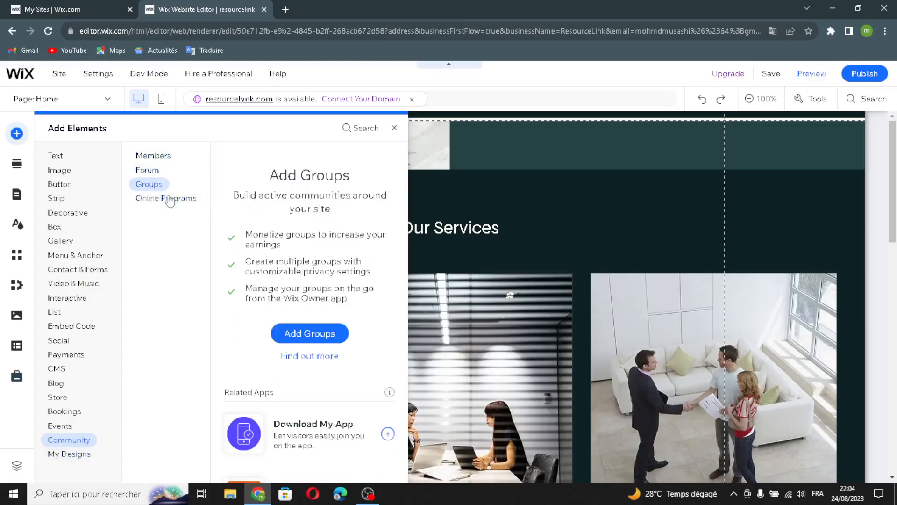
{"action": "left_click", "coordinate": [171, 200]}
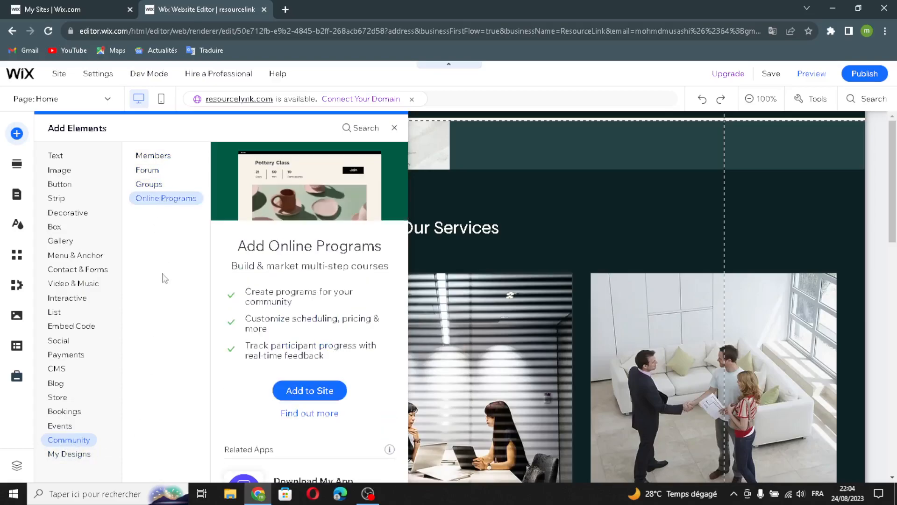
{"action": "left_click", "coordinate": [78, 455]}
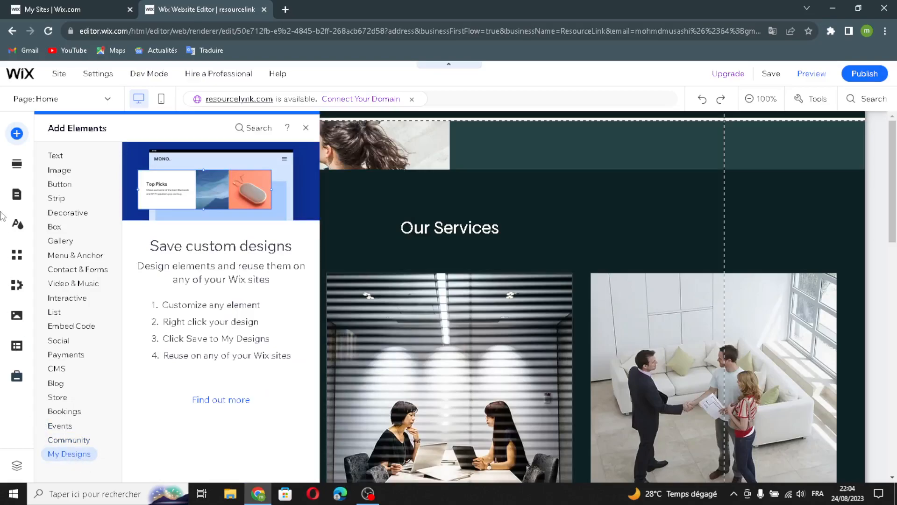
Step: View the Add Section layouts, then the Pages & Menu list with Home, About, Services, Projects and Book Online
{"action": "left_click", "coordinate": [16, 165]}
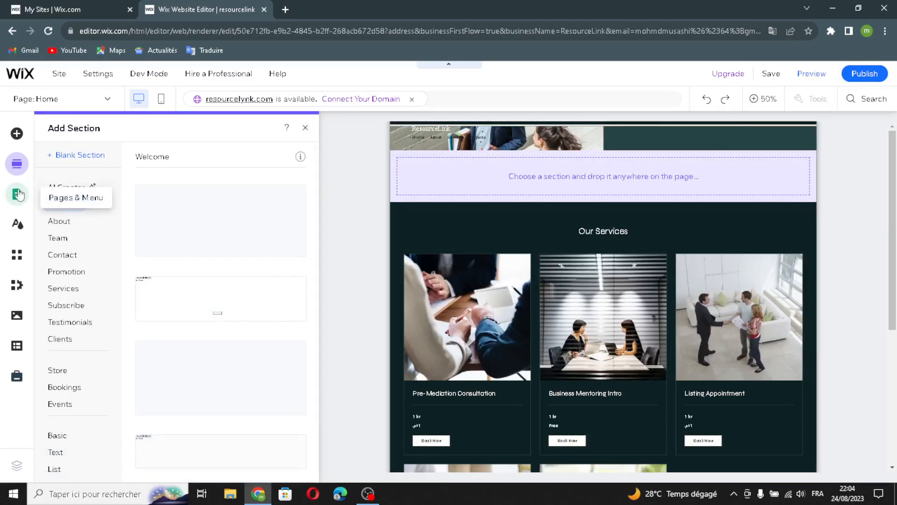
{"action": "left_click", "coordinate": [17, 195]}
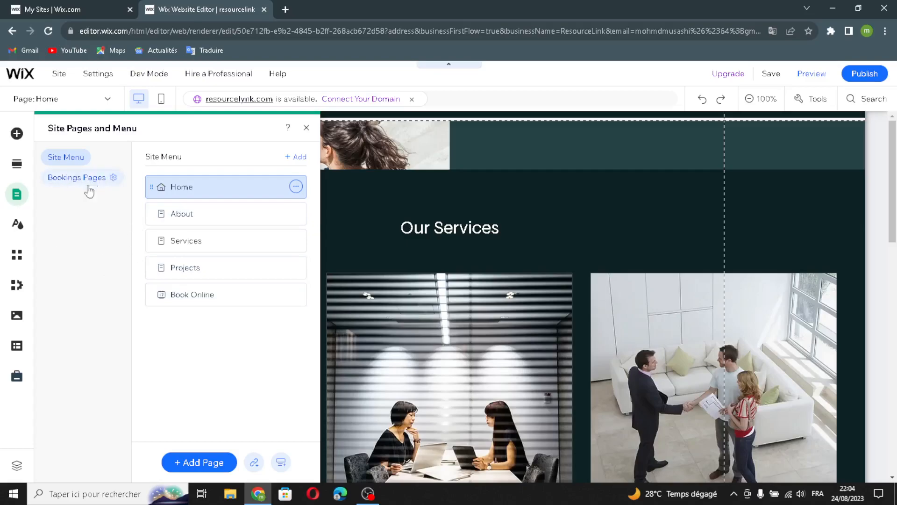
Step: Show the Site Design theme and color settings, then the Add Apps market
{"action": "left_click", "coordinate": [18, 225]}
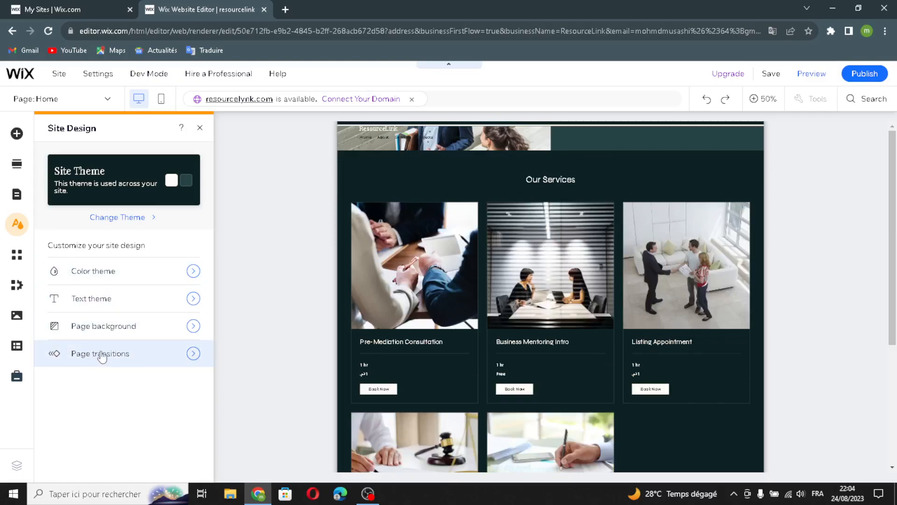
{"action": "left_click", "coordinate": [16, 260]}
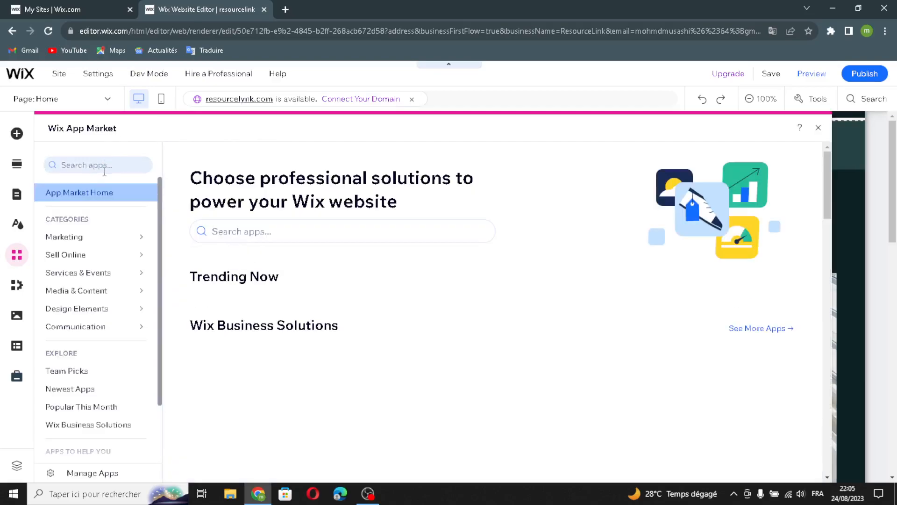
Step: Check the My Business tools, then the Media panel with uploads, Photo Studio and Video Maker
{"action": "left_click", "coordinate": [16, 286]}
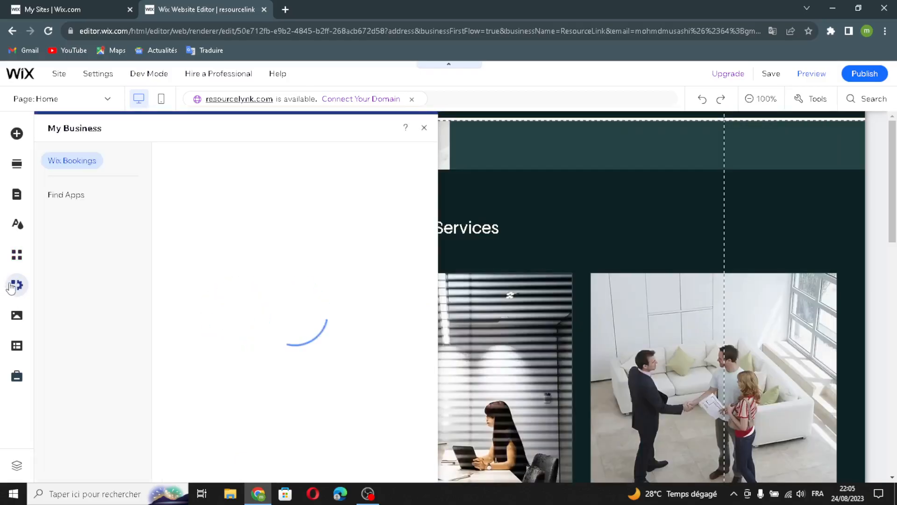
{"action": "left_click", "coordinate": [17, 317]}
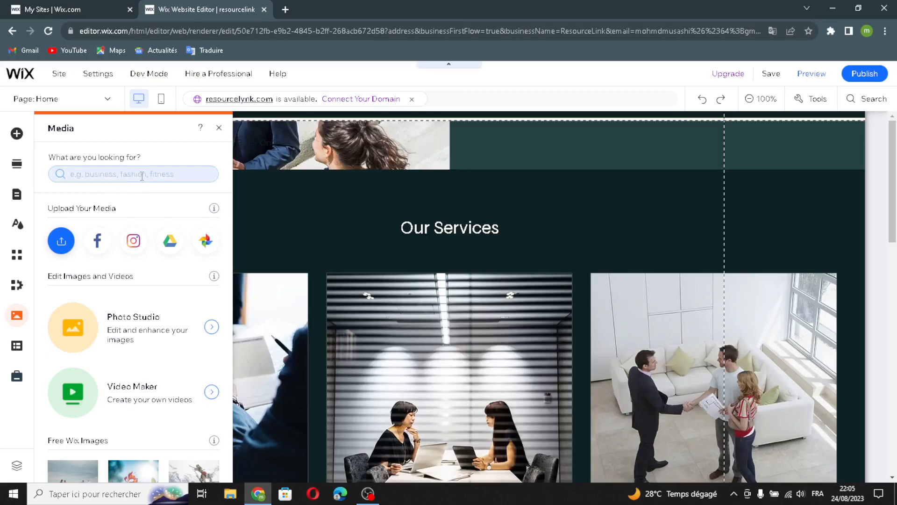
Step: Check the CMS and Marketing & SEO panels, then close them to reveal the Our Services section
{"action": "left_click", "coordinate": [12, 355]}
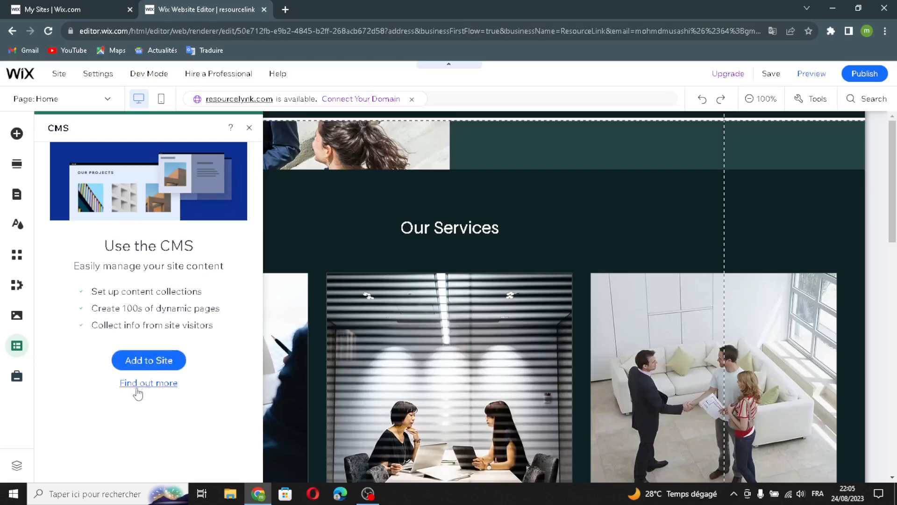
{"action": "left_click", "coordinate": [11, 381]}
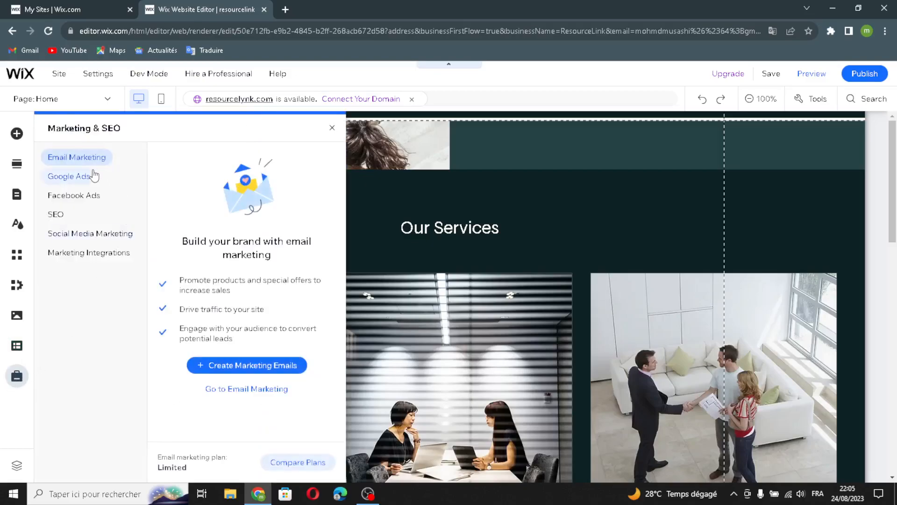
{"action": "left_click", "coordinate": [332, 127]}
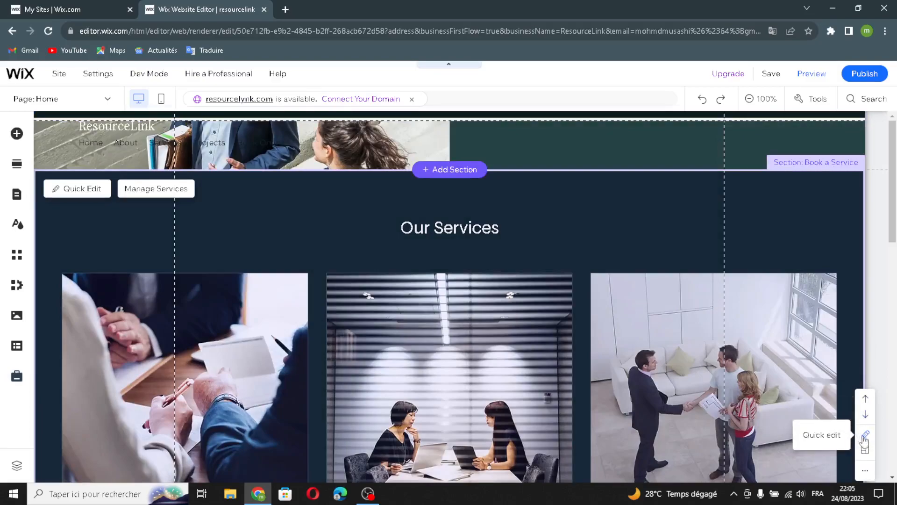
Step: Select the Service List Widget in Our Services, then publish the ResourceLink site
{"action": "left_click", "coordinate": [865, 471]}
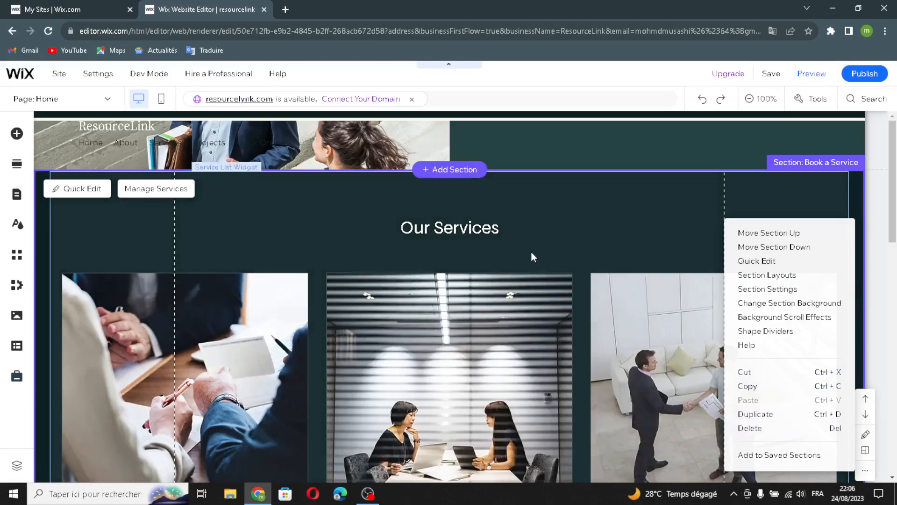
{"action": "left_click", "coordinate": [531, 254]}
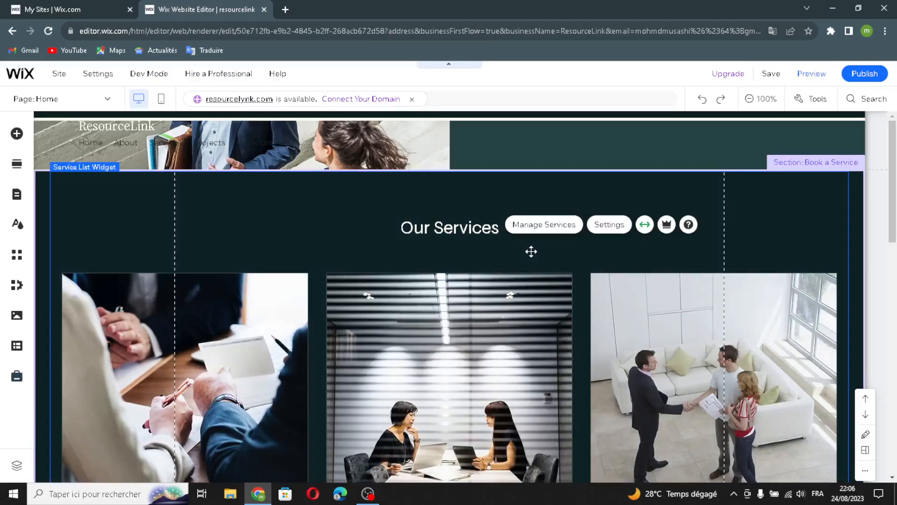
{"action": "left_click", "coordinate": [861, 75]}
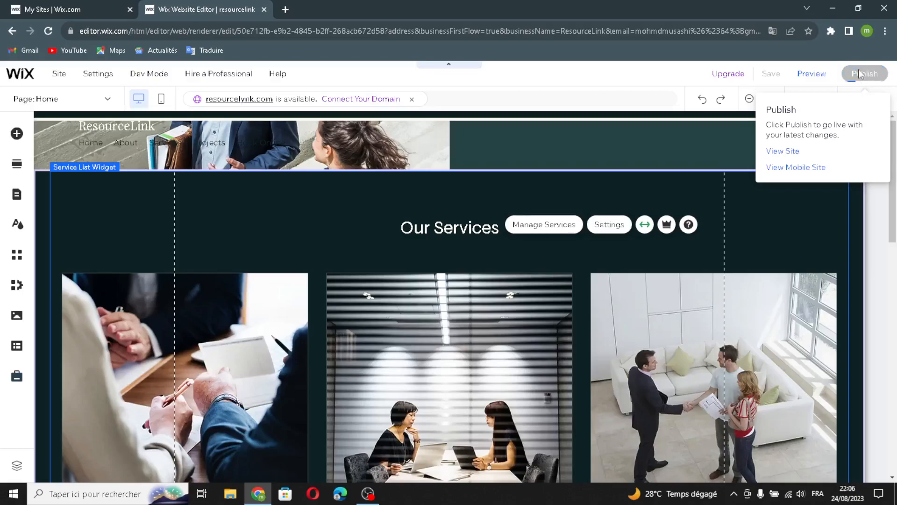